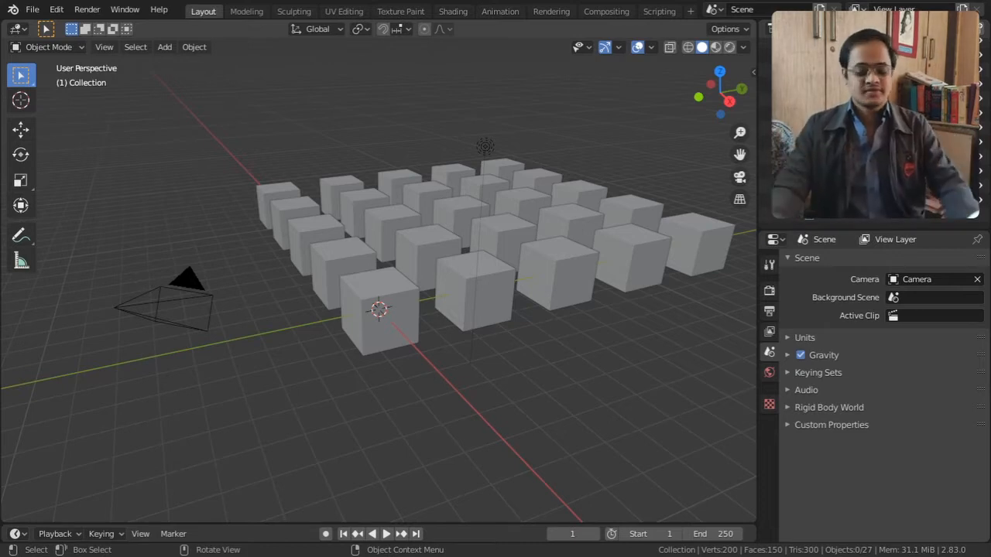
Step: Select all objects in the scene and deselect everything again
click(133, 48)
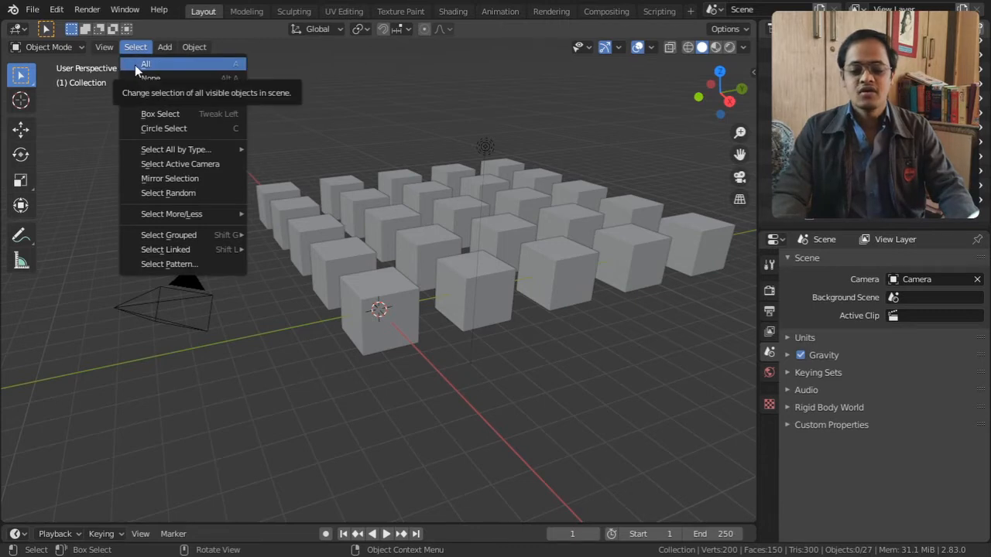
click(145, 65)
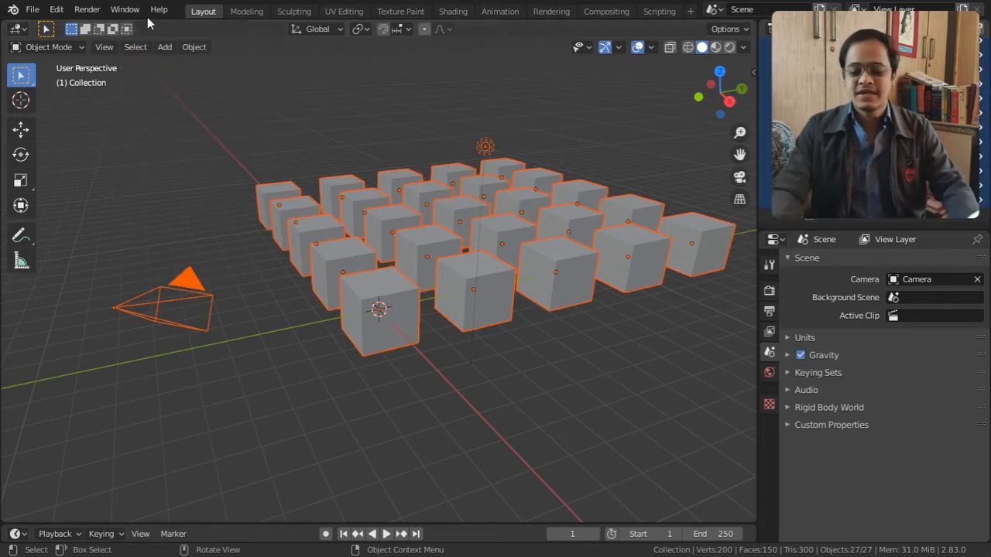
click(138, 49)
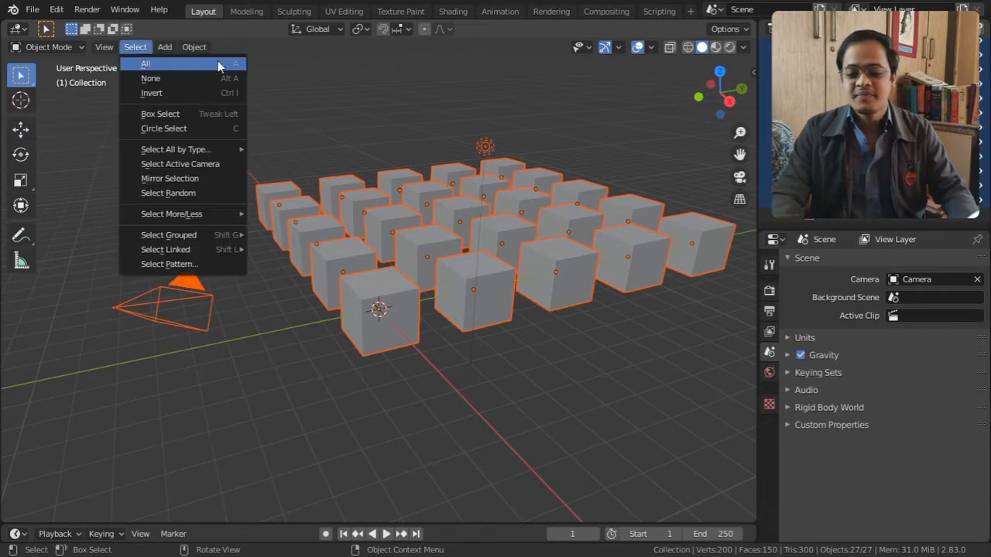
click(151, 78)
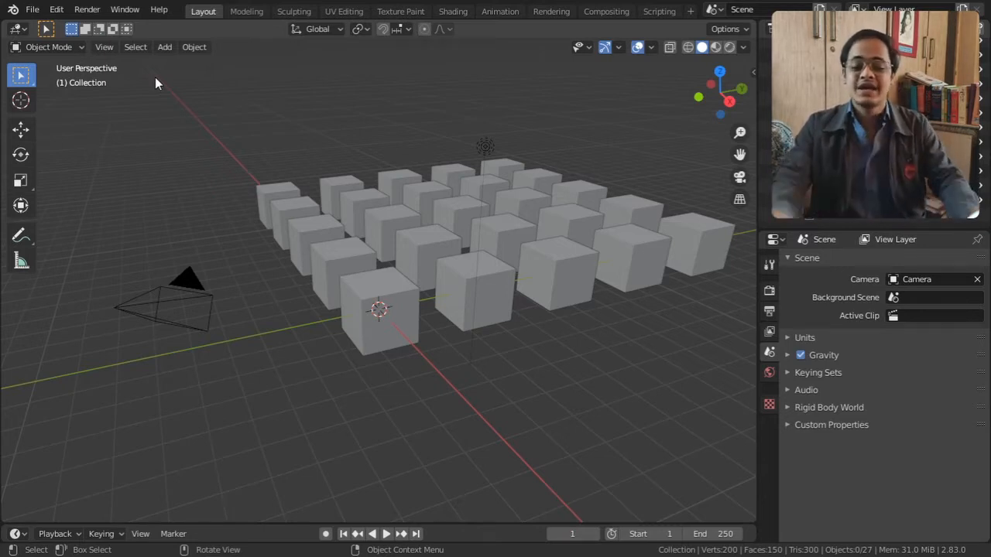
Step: Select the row of five cubes along the red X axis, invert the selection and clear it
click(136, 47)
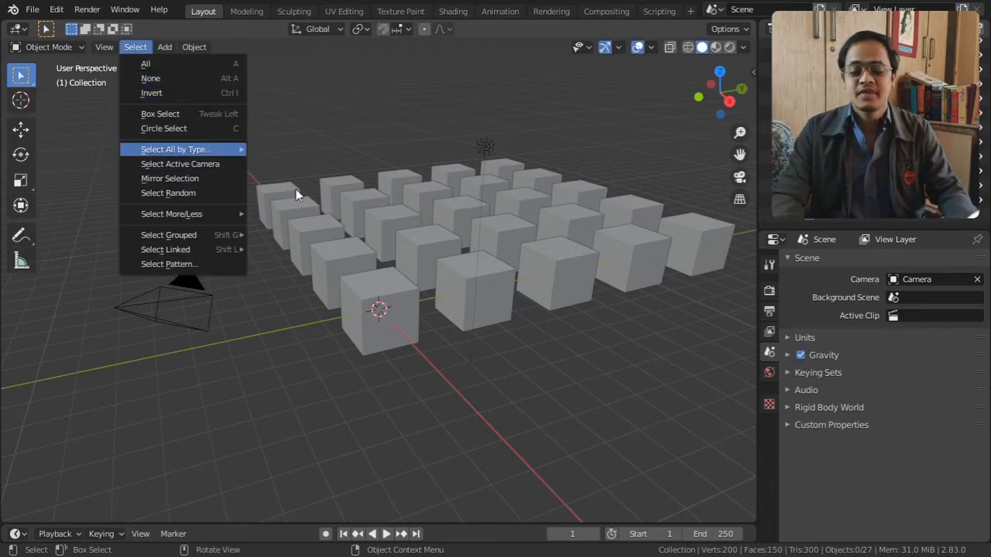
middle_drag(310, 240, 338, 284)
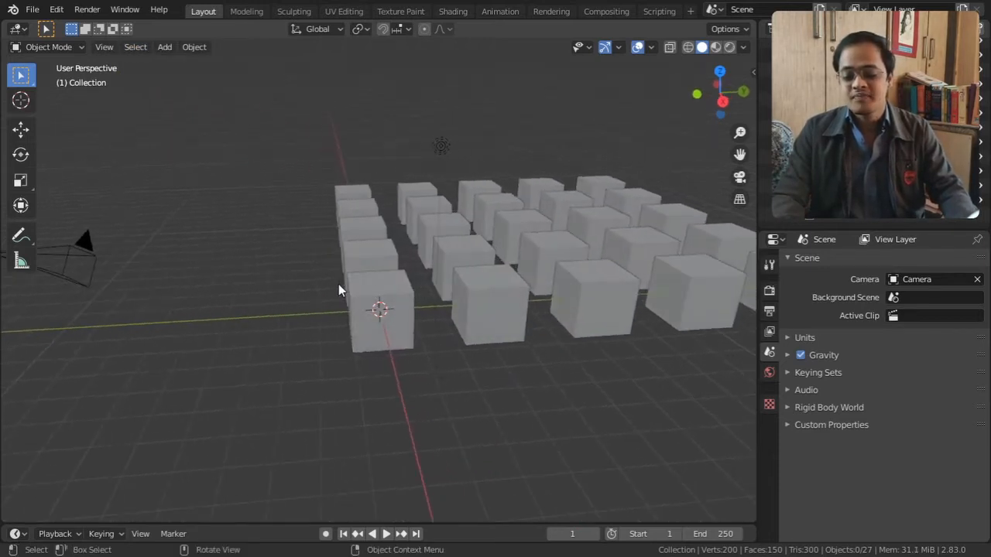
drag(298, 137, 392, 342)
mouse_move(391, 341)
middle_down()
mouse_move(378, 338)
mouse_move(413, 335)
mouse_move(402, 325)
middle_up()
click(165, 47)
mouse_move(140, 51)
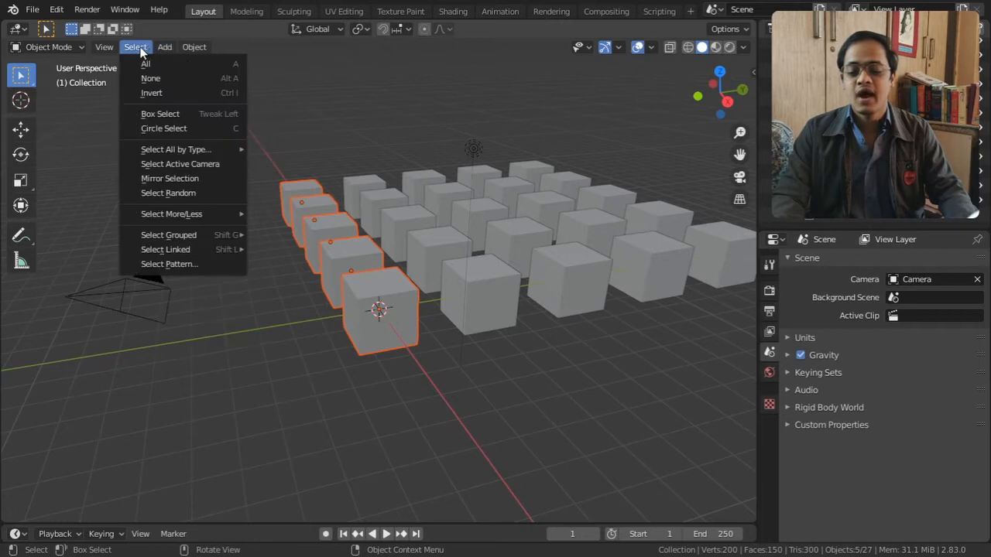
click(144, 91)
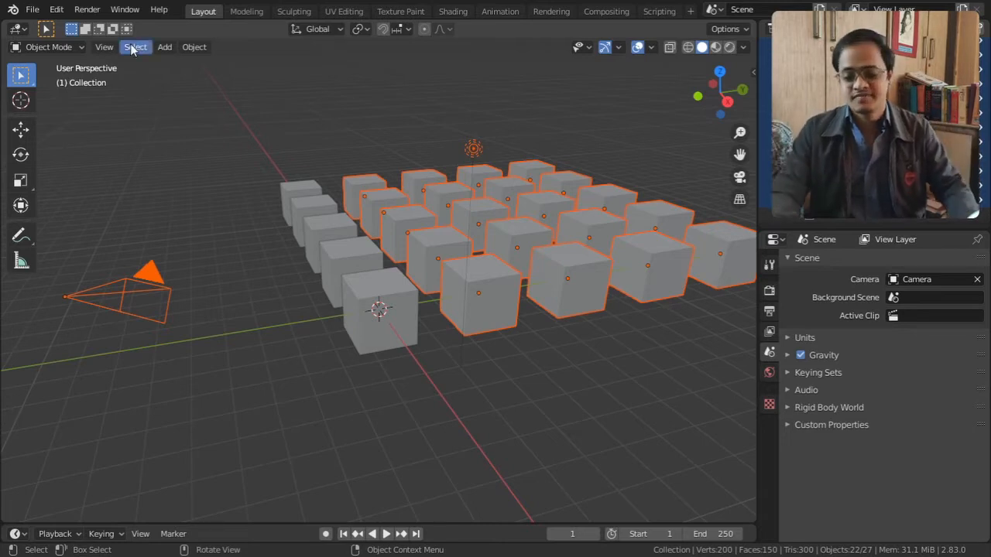
click(198, 194)
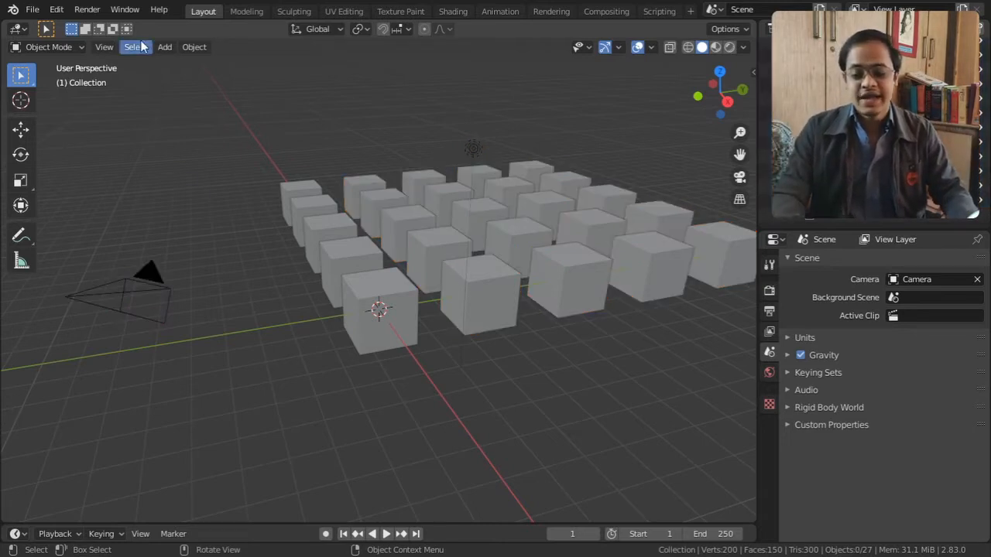
Step: Box-select the two rows of cubes nearest the camera with the Box Select command and clear the selection
click(136, 47)
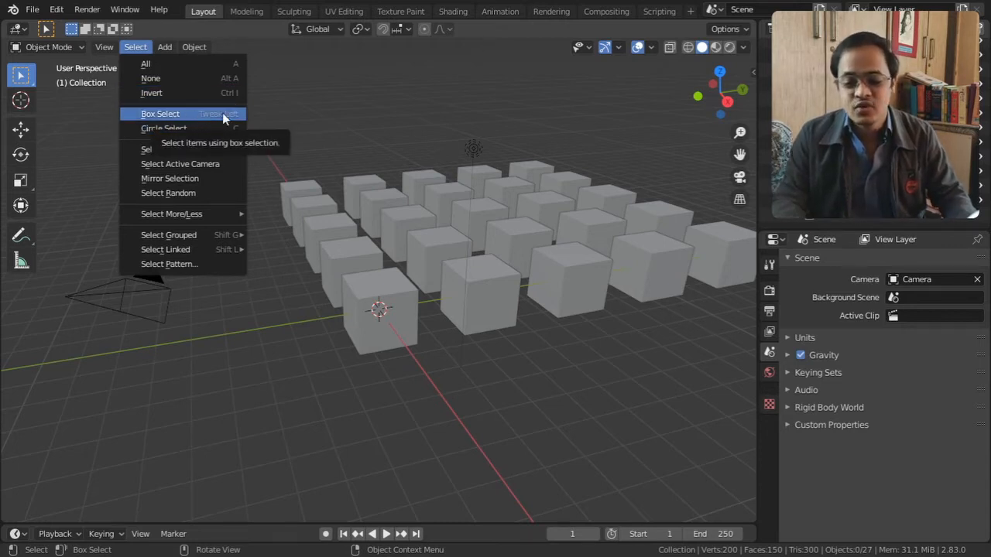
click(164, 114)
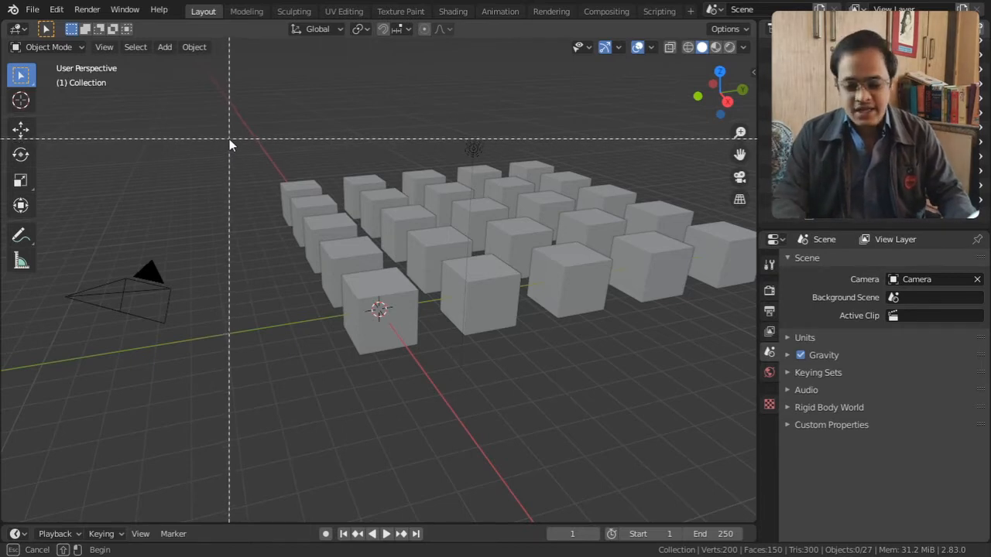
drag(227, 134, 414, 336)
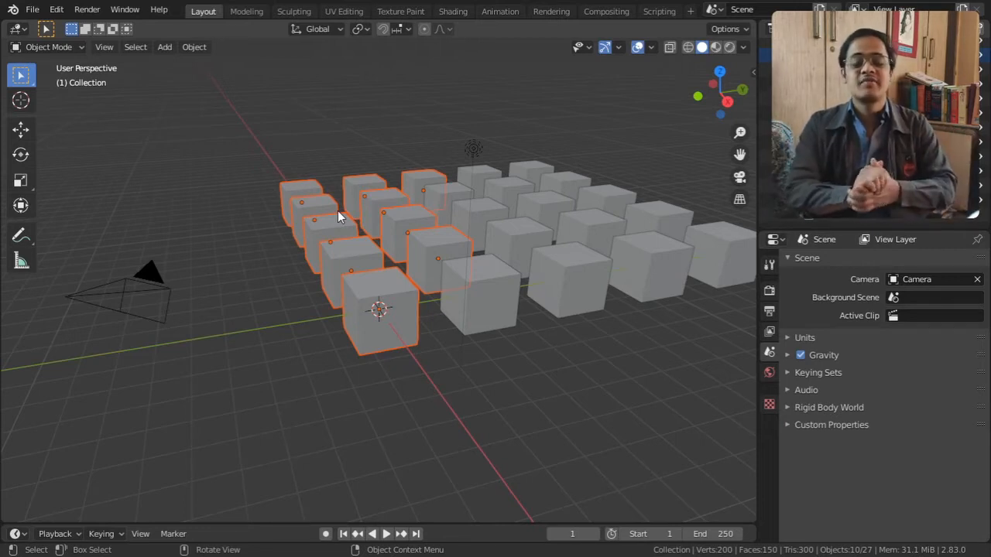
middle_drag(338, 217, 295, 192)
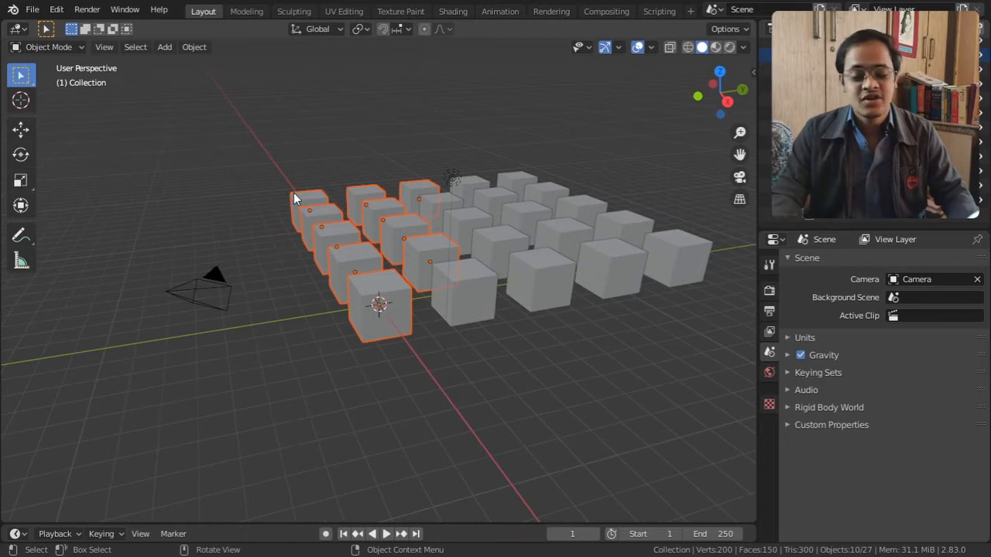
key(alt+a)
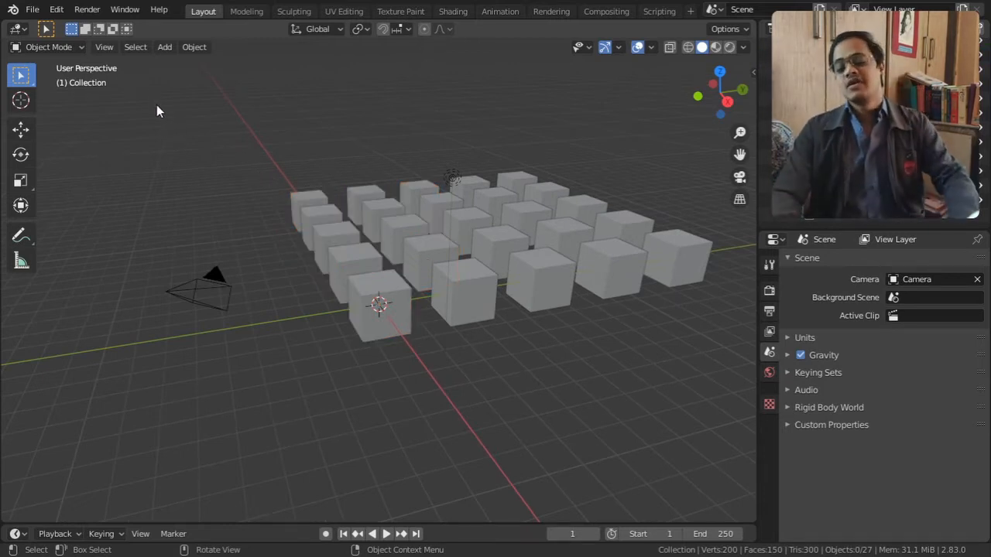
Step: Circle-select a patch of cubes, the light and the camera, using Circle Select with an adjusted brush radius
click(134, 47)
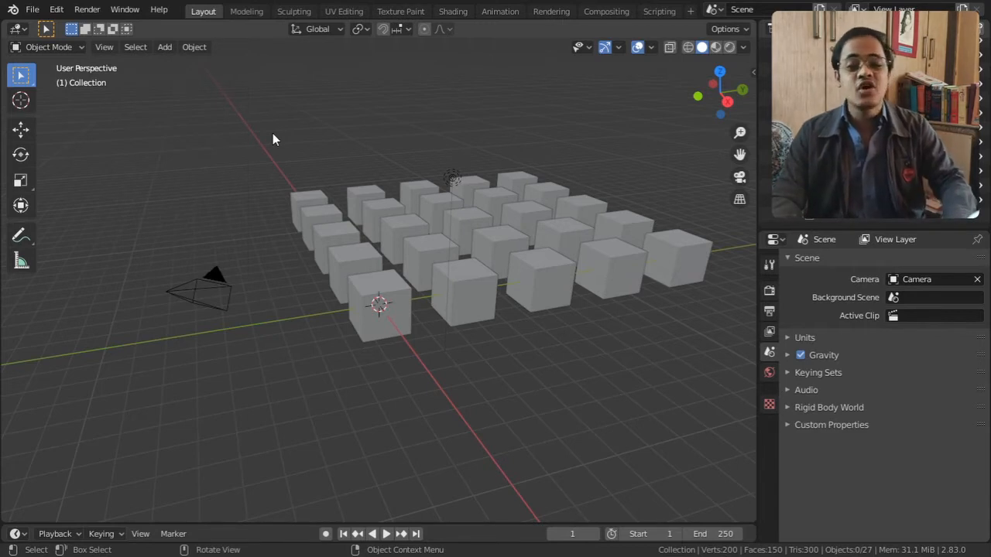
key(c)
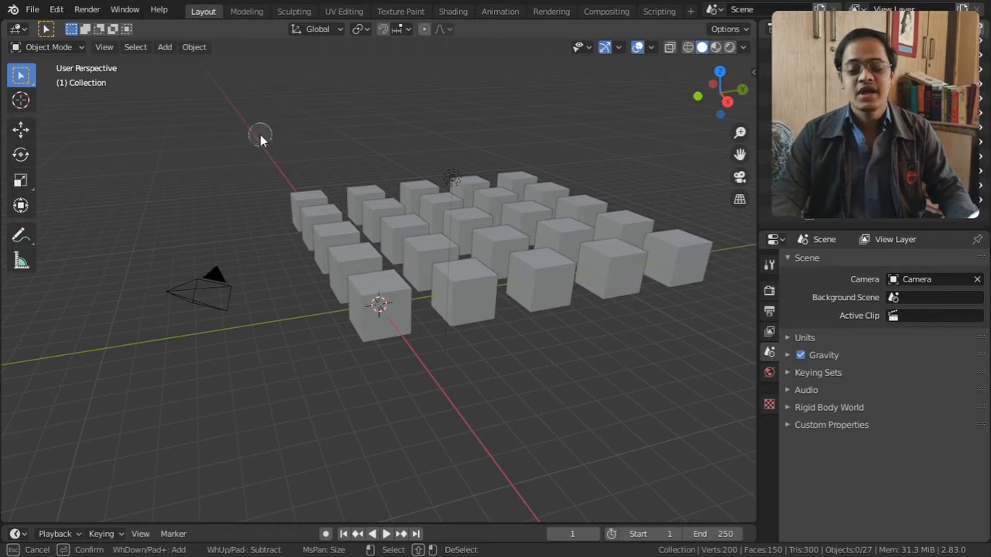
scroll(260, 135, down, 12)
scroll(260, 134, up, 6)
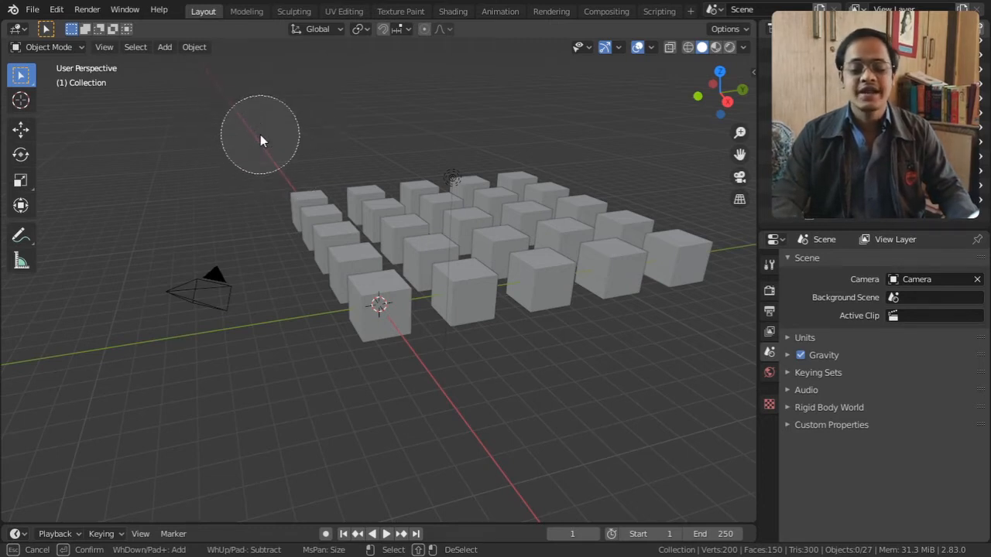
scroll(260, 134, up, 4)
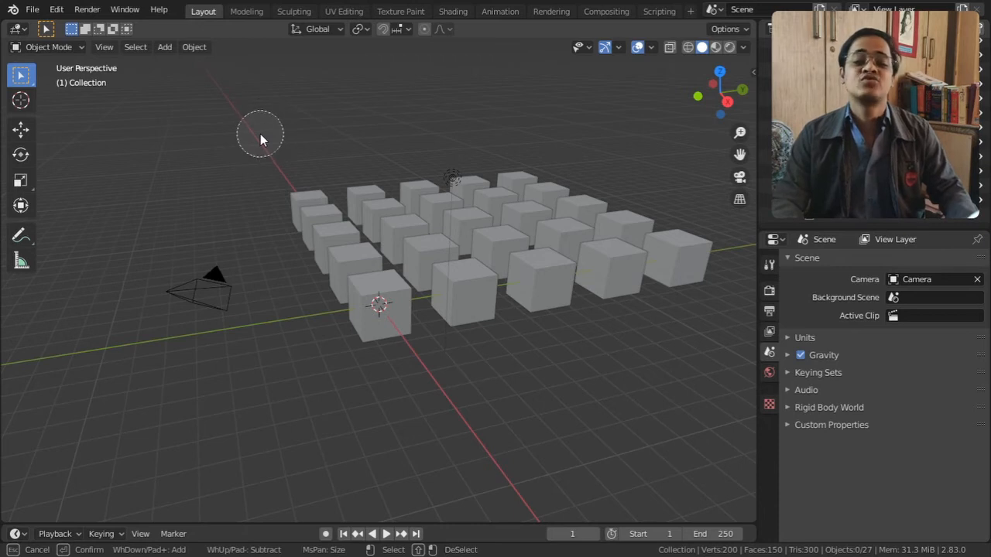
scroll(259, 137, down, 5)
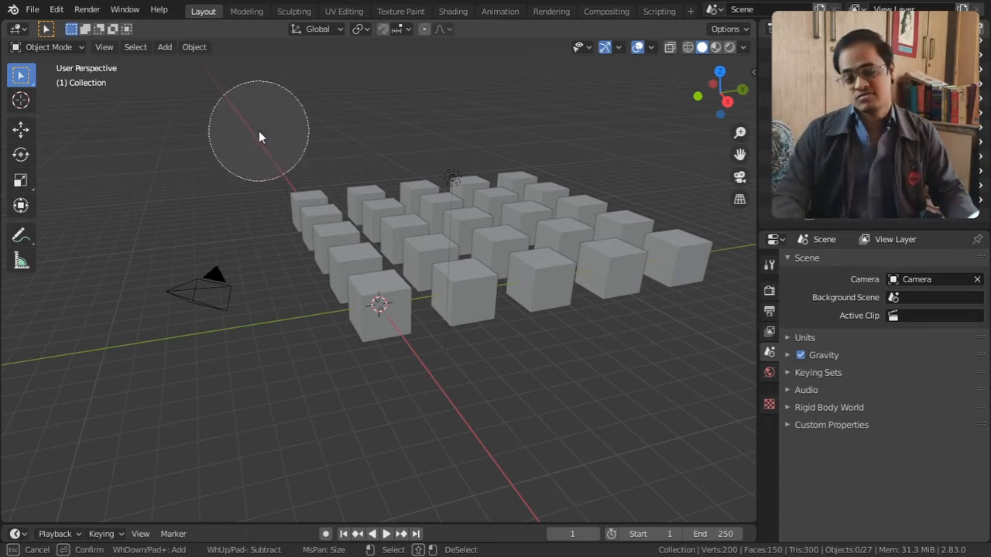
scroll(260, 137, up, 3)
scroll(259, 137, down, 1)
scroll(259, 137, up, 3)
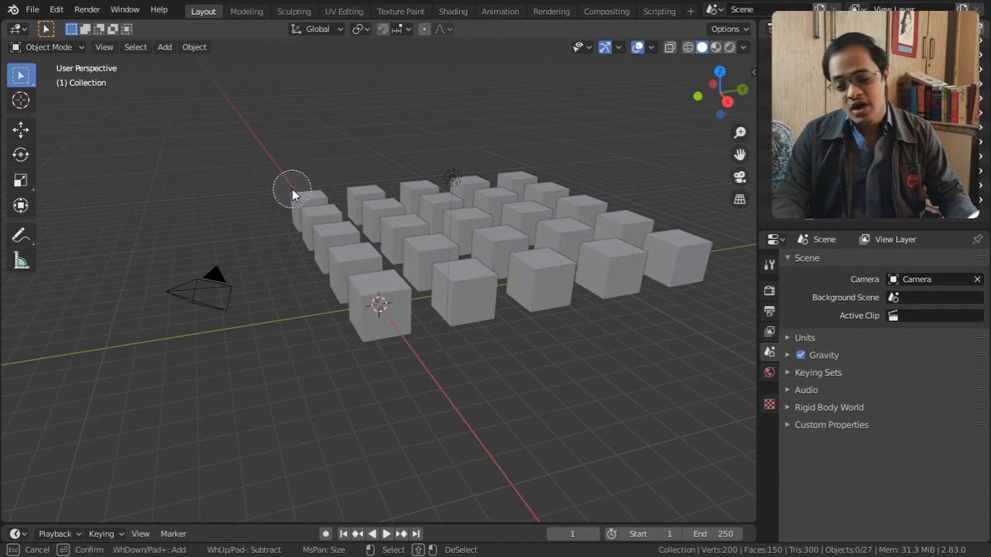
drag(292, 194, 328, 216)
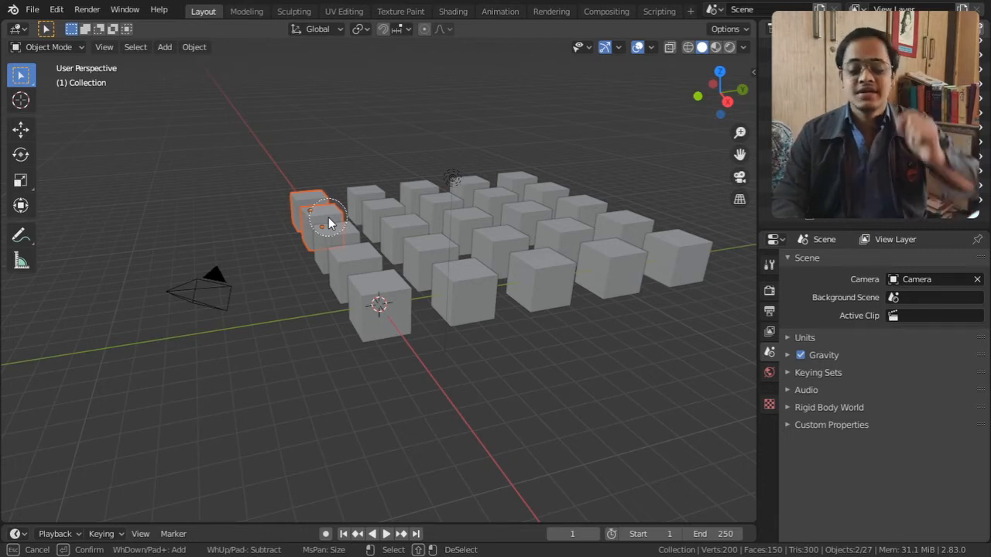
mouse_move(352, 232)
mouse_down()
mouse_move(497, 222)
mouse_move(449, 172)
mouse_up()
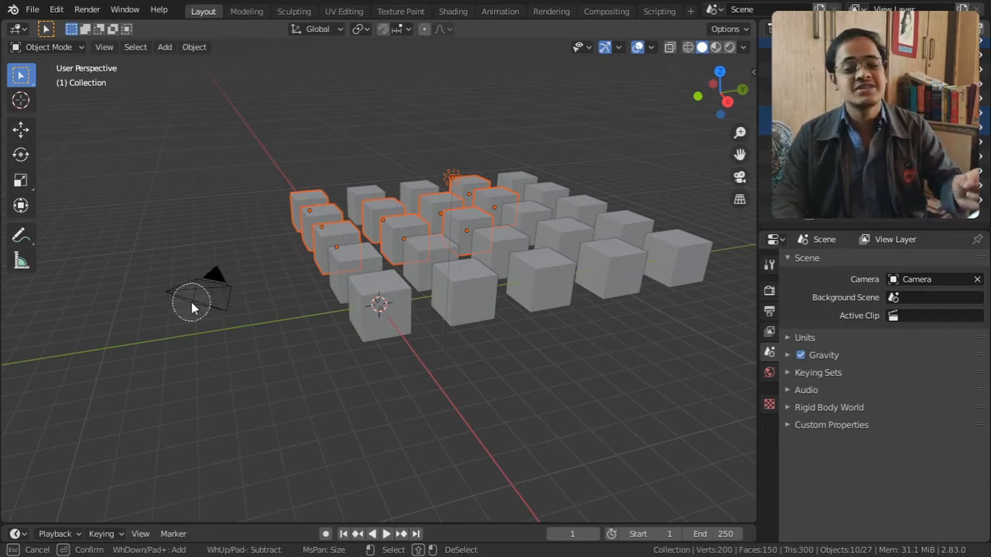
drag(194, 303, 182, 295)
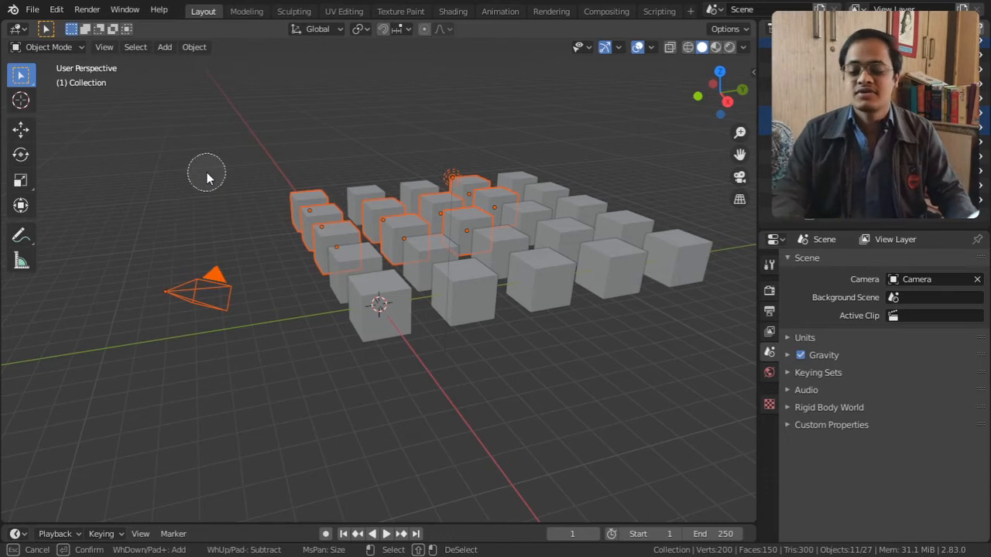
key(Escape)
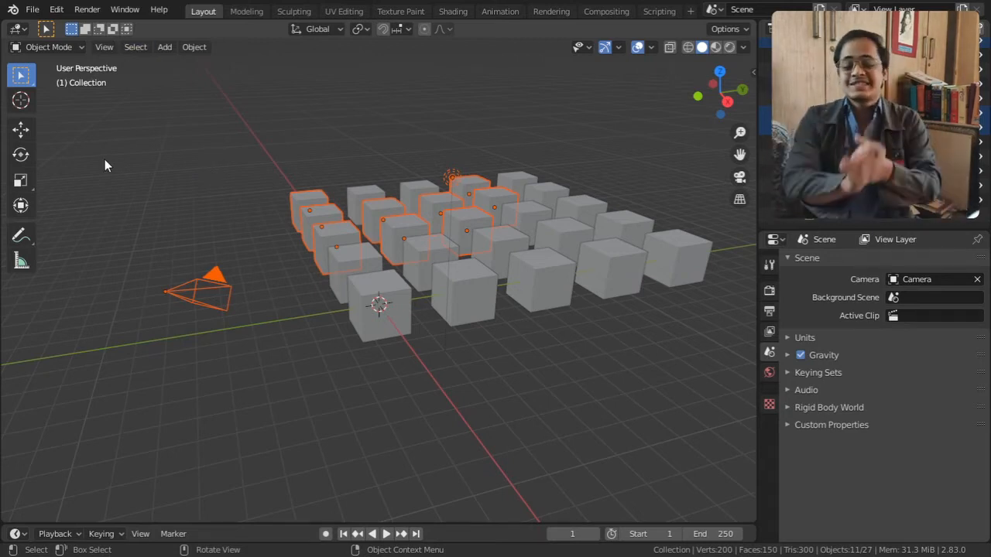
click(136, 46)
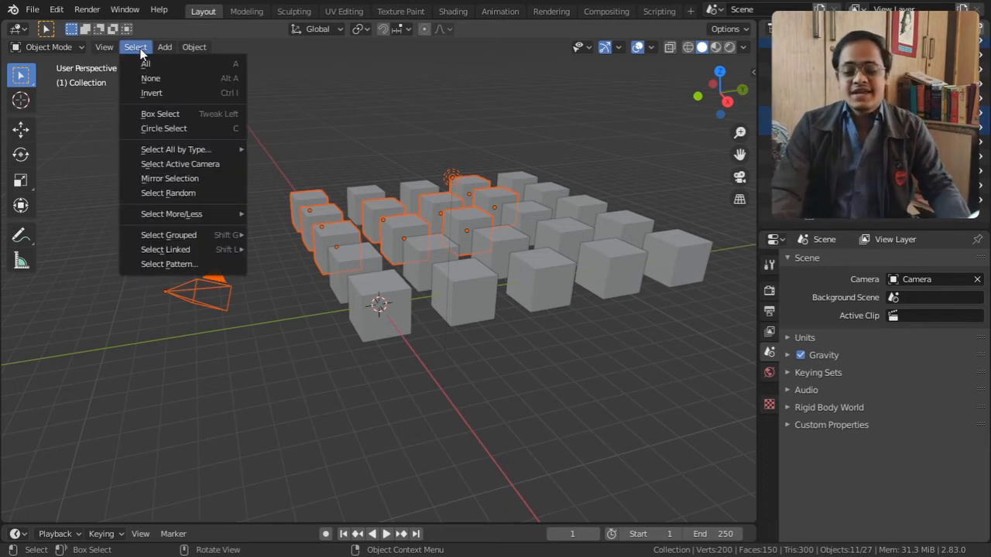
mouse_move(158, 152)
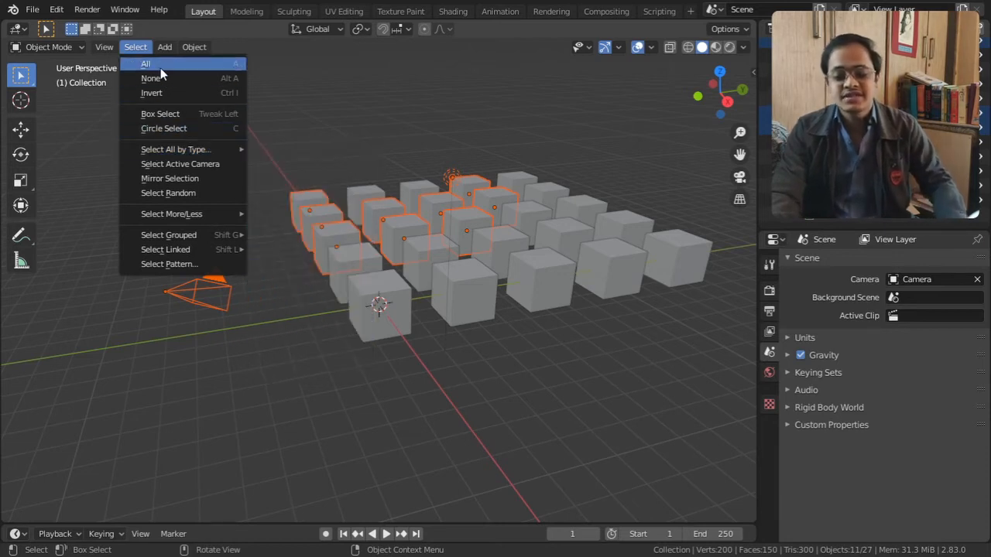
key(Escape)
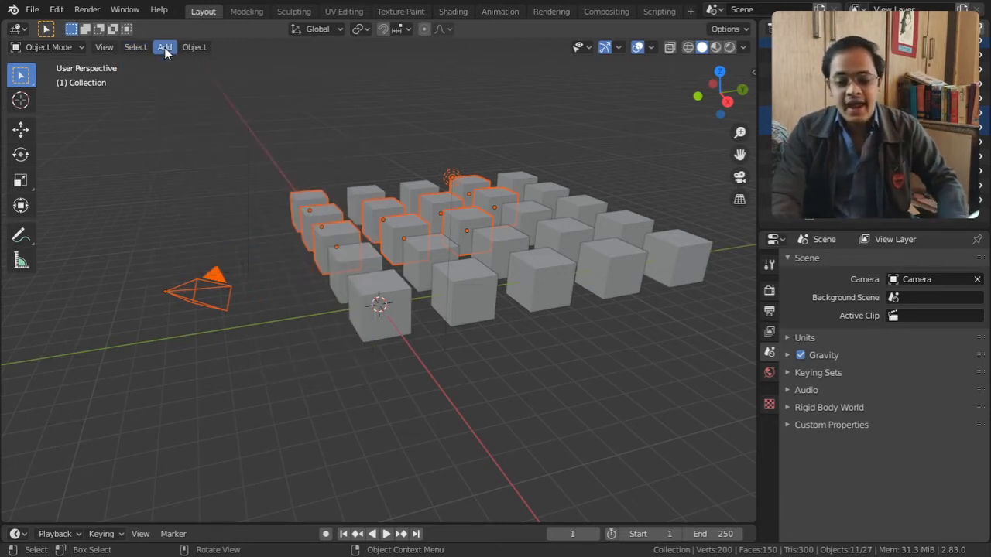
click(164, 47)
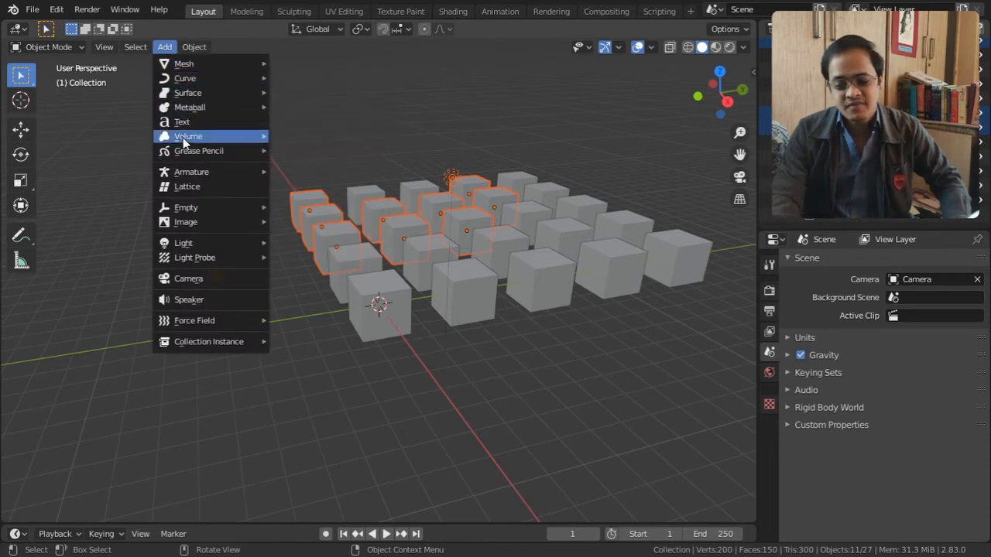
mouse_move(199, 259)
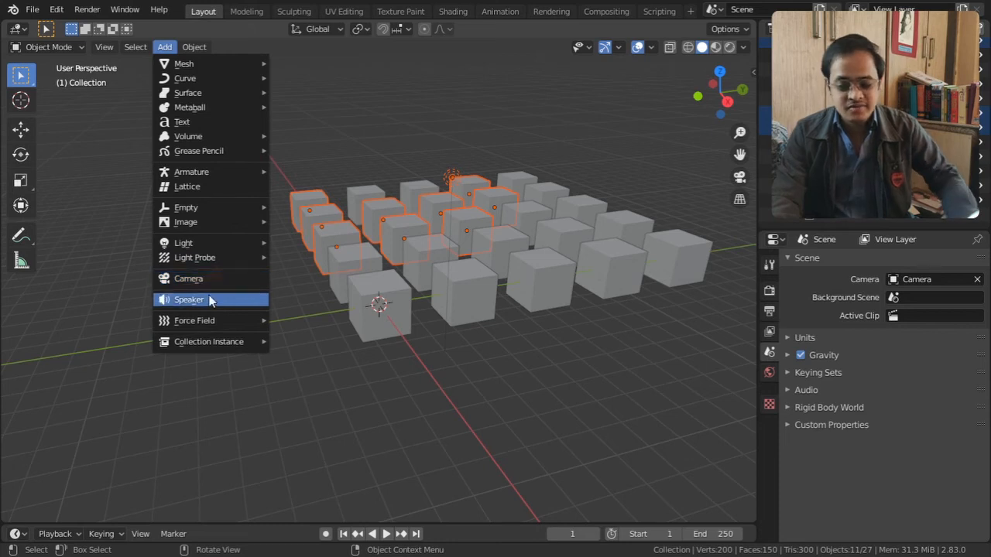
mouse_move(139, 47)
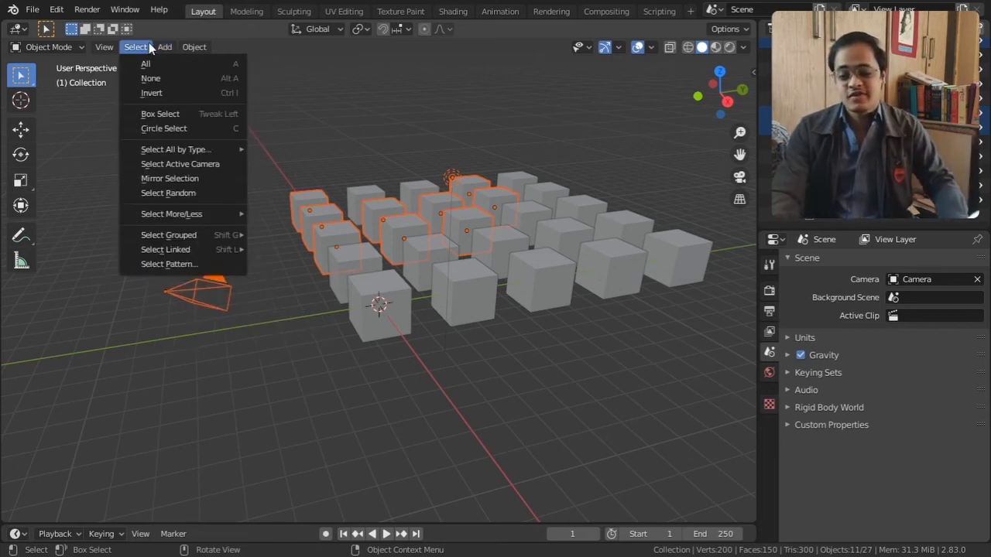
mouse_move(159, 150)
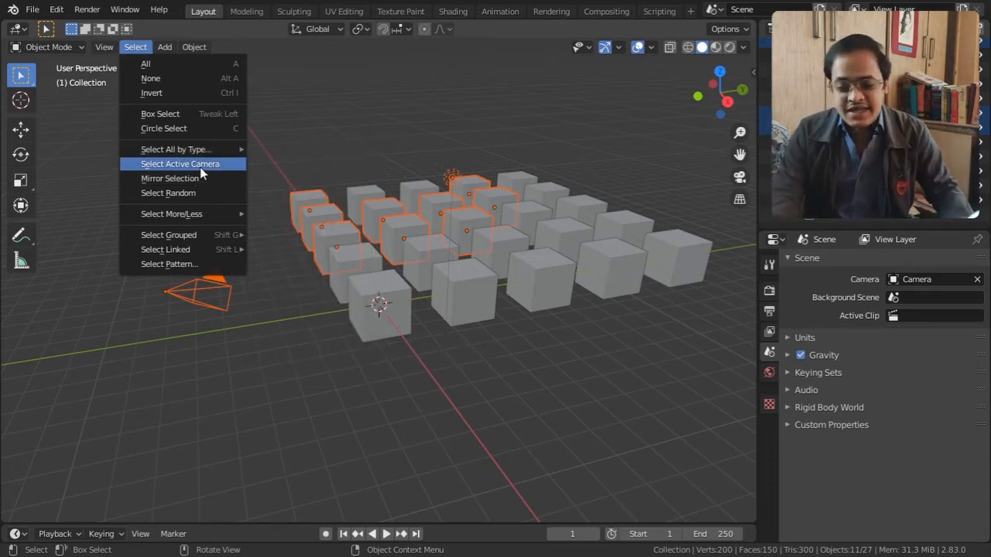
Step: Clear the selection, add a second camera and move it away from the cubes, beyond the original camera
click(289, 319)
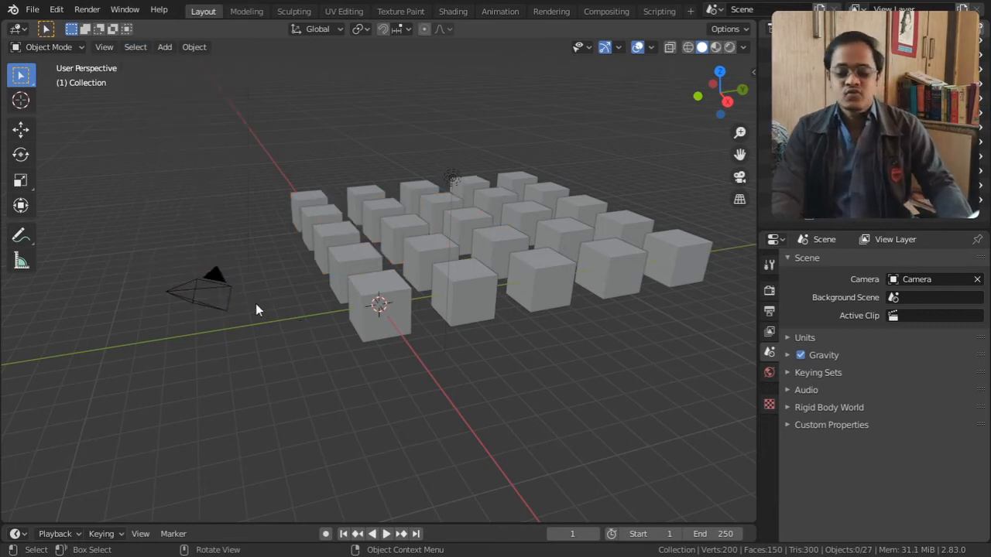
click(164, 48)
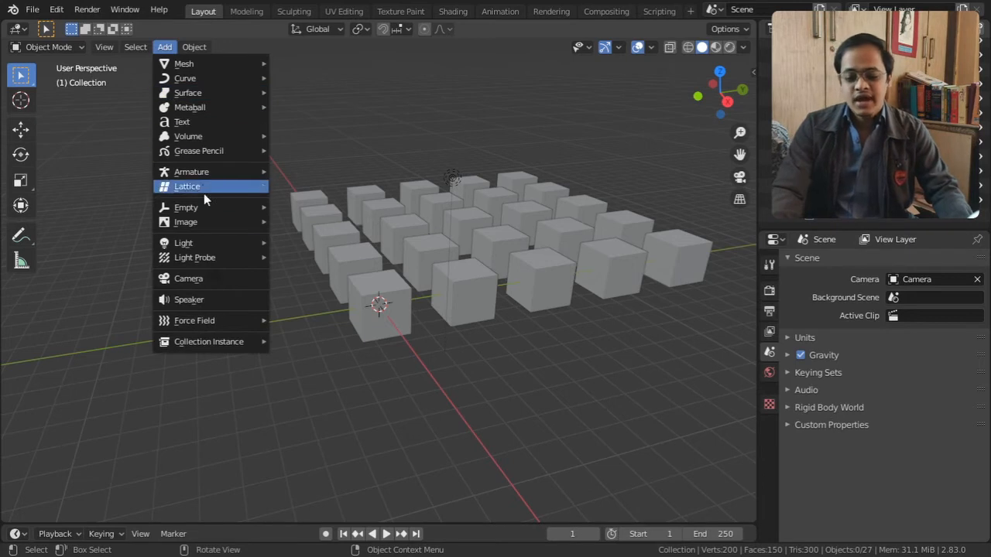
click(213, 282)
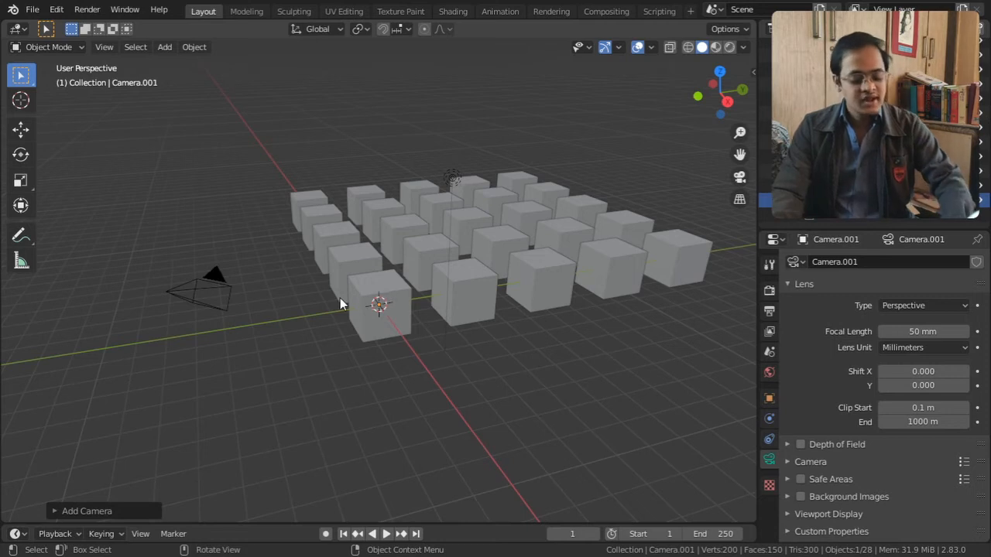
key(g)
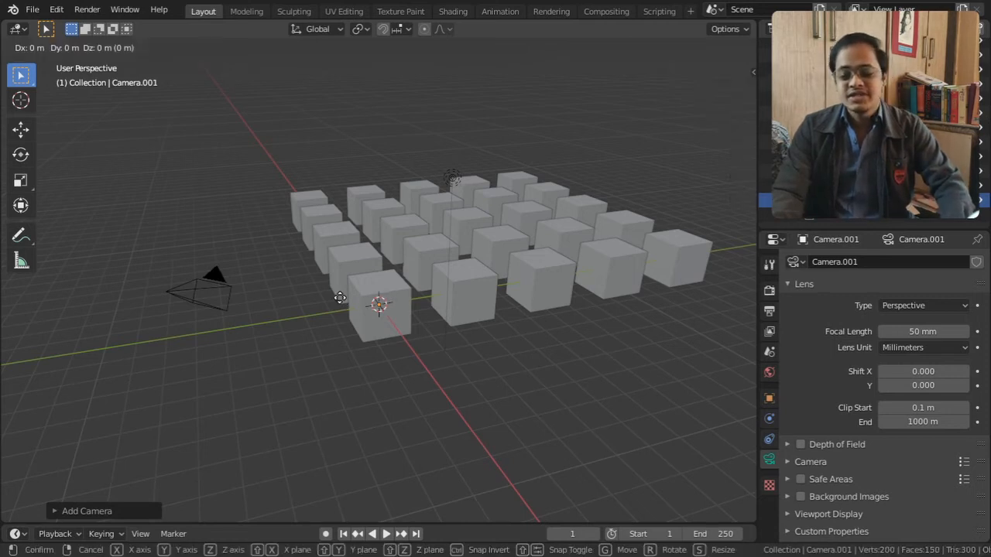
click(209, 196)
middle_drag(209, 190, 288, 268)
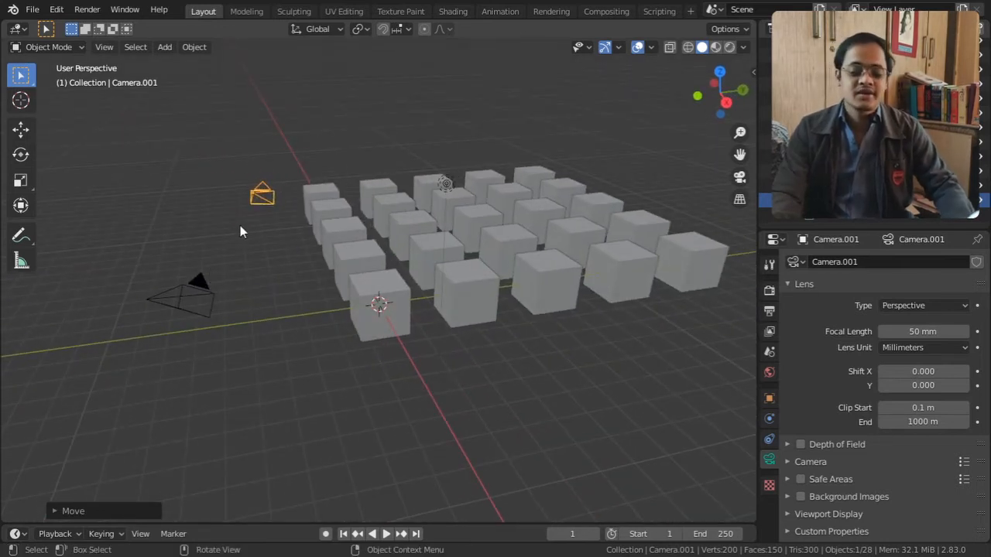
Step: Select the original camera and the new one in turn, and run Select Active Camera
click(204, 284)
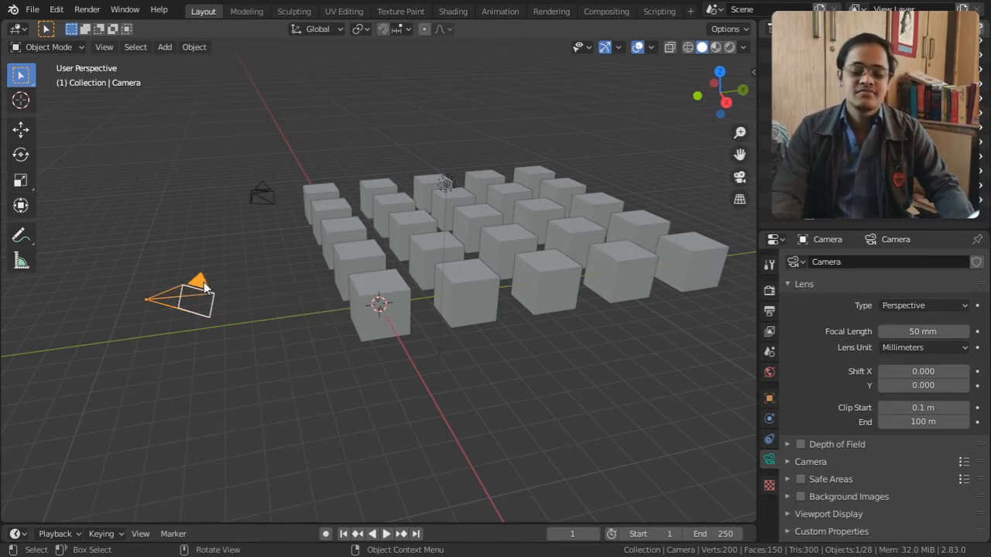
click(260, 198)
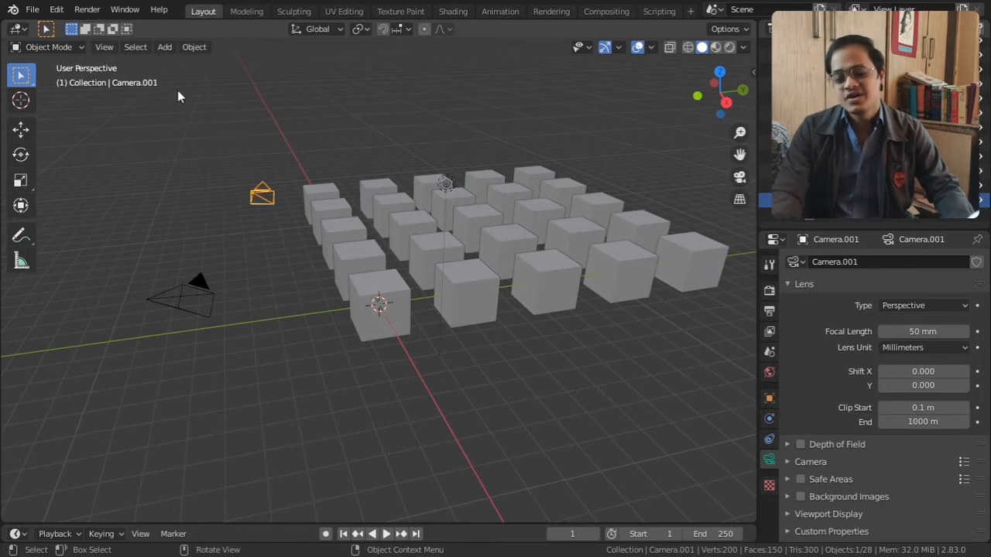
click(140, 47)
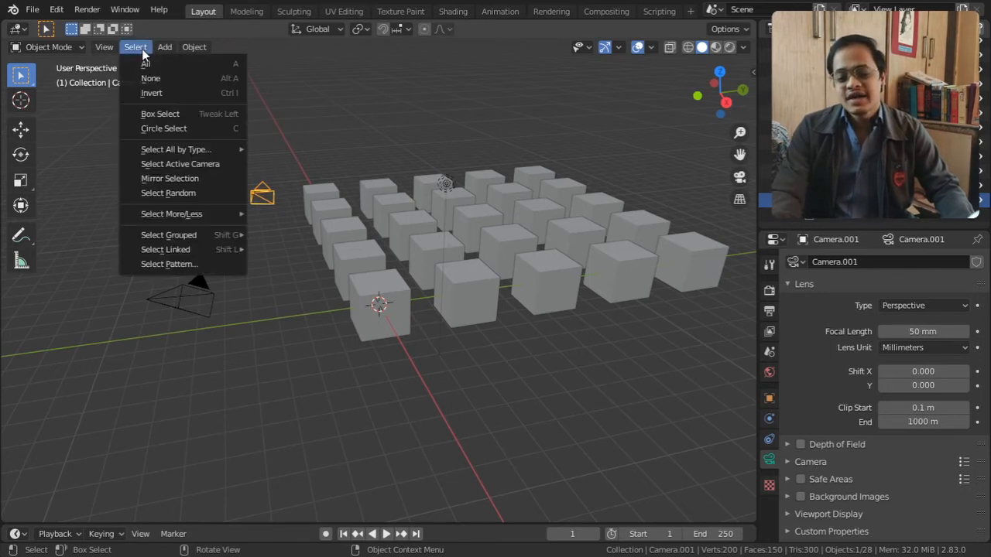
click(155, 164)
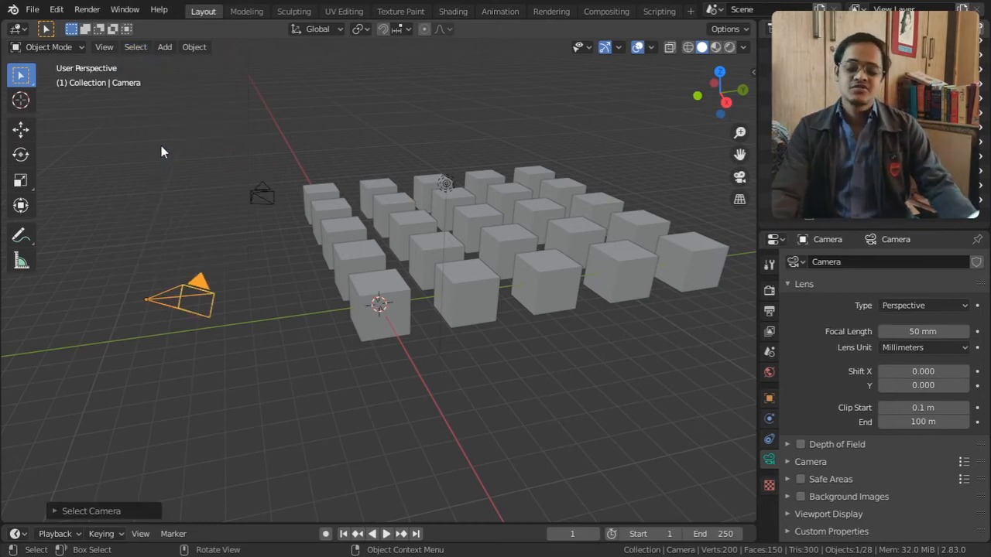
Step: Look through the active camera and return to the perspective view of the whole cube grid
key(KP_0)
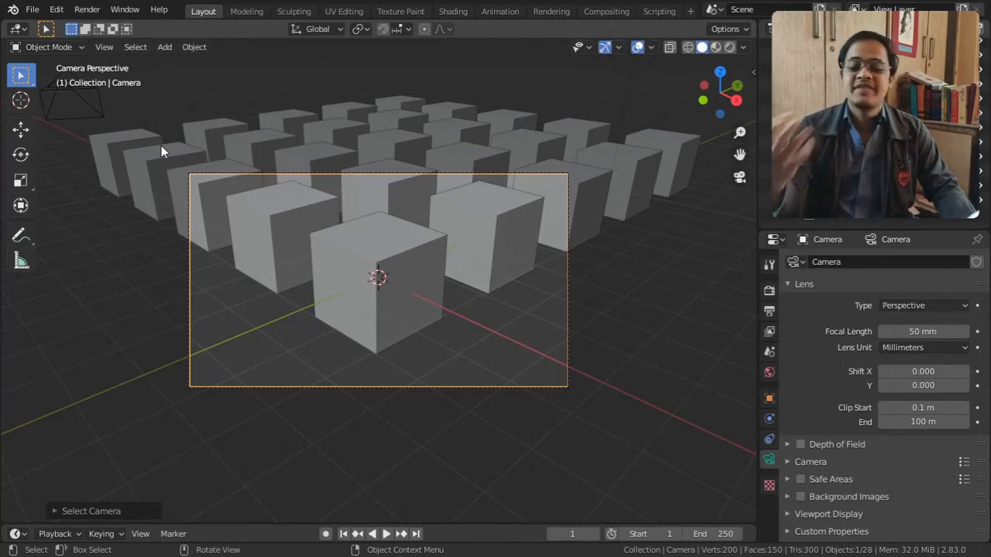
middle_drag(292, 172, 436, 278)
scroll(431, 274, down, 4)
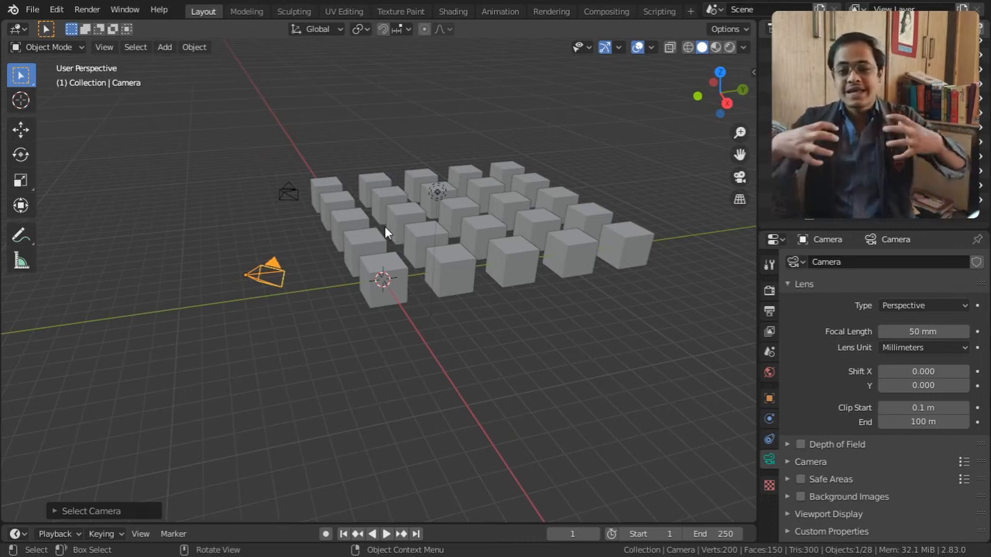
Step: Add a single-bone armature and raise it along the Z axis above the cube at the 3D cursor
click(135, 47)
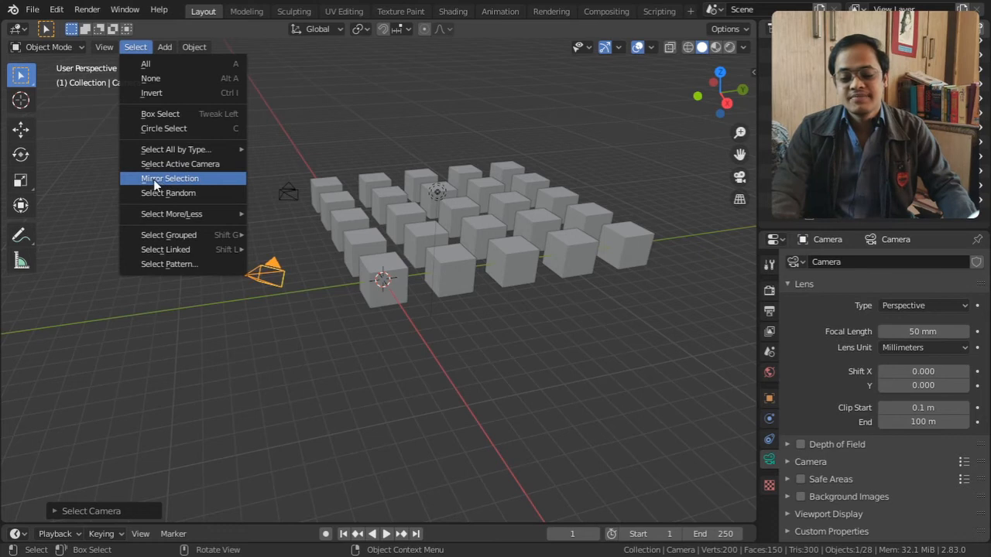
middle_drag(404, 241, 415, 279)
scroll(415, 279, up, 6)
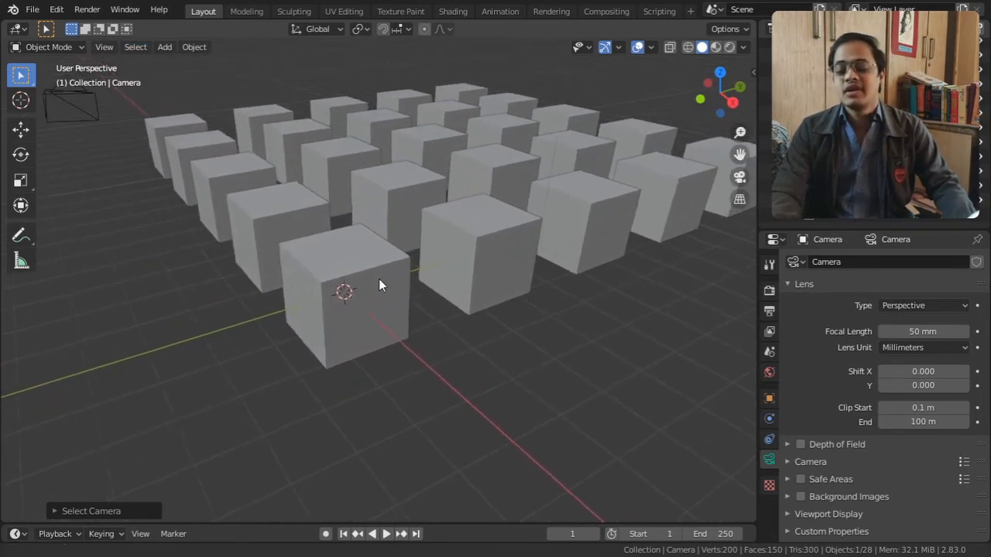
click(164, 46)
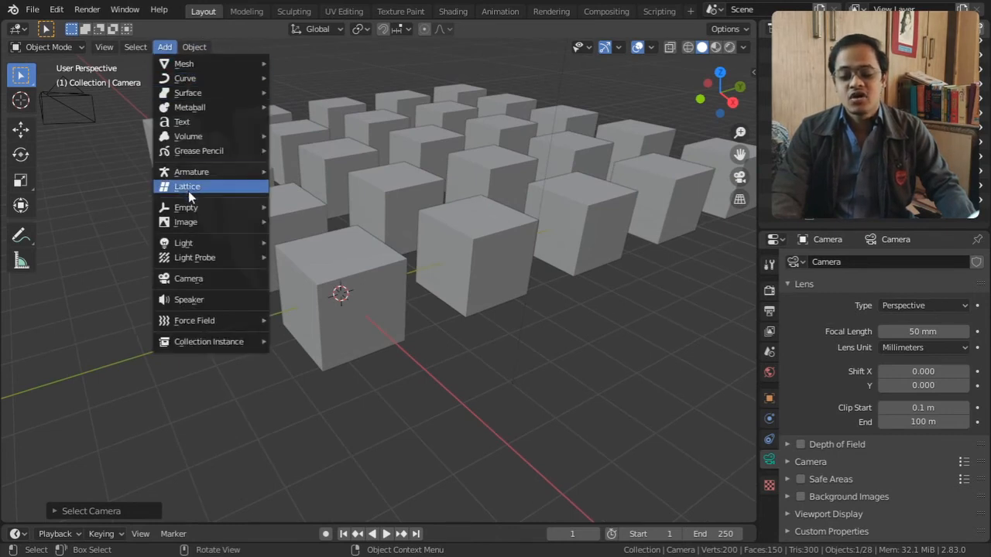
mouse_move(202, 171)
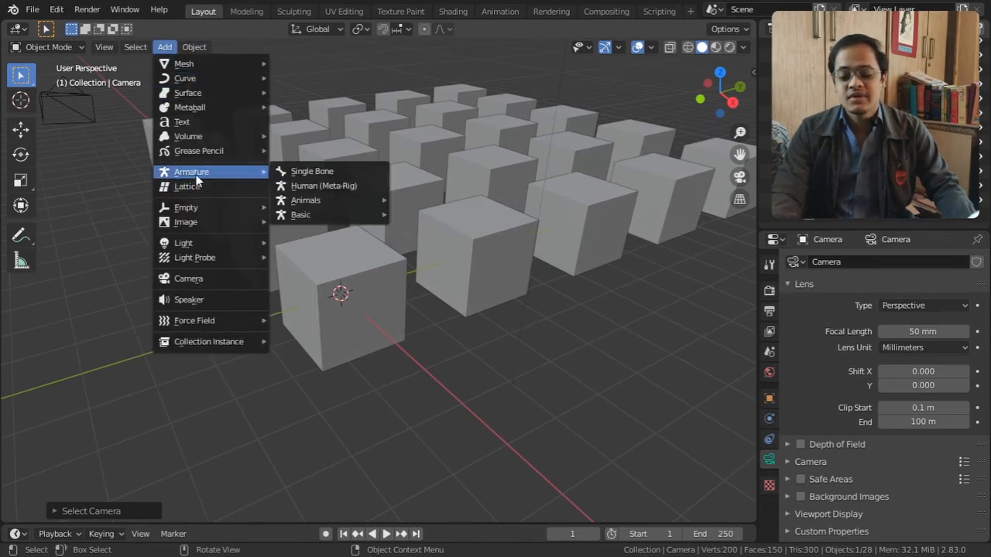
click(315, 171)
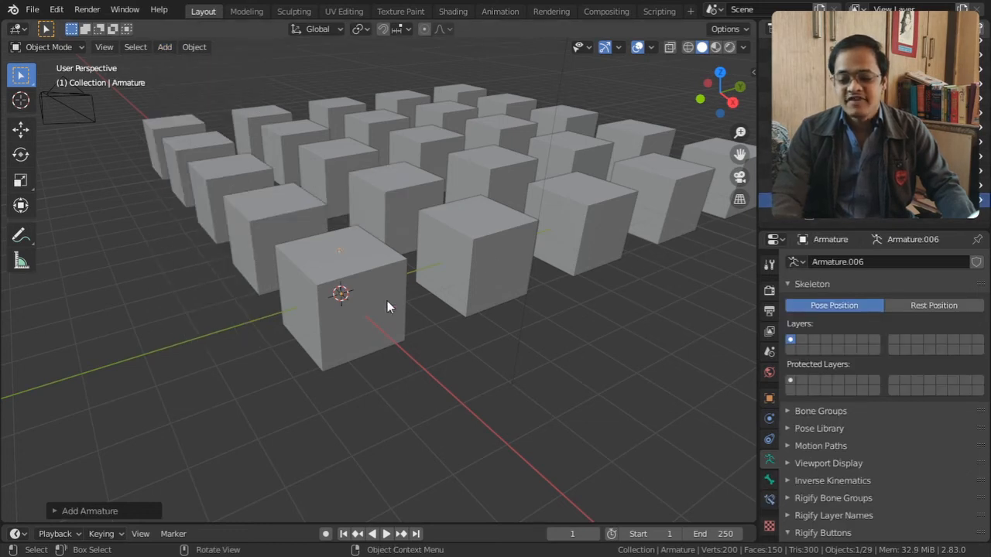
key(g)
key(z)
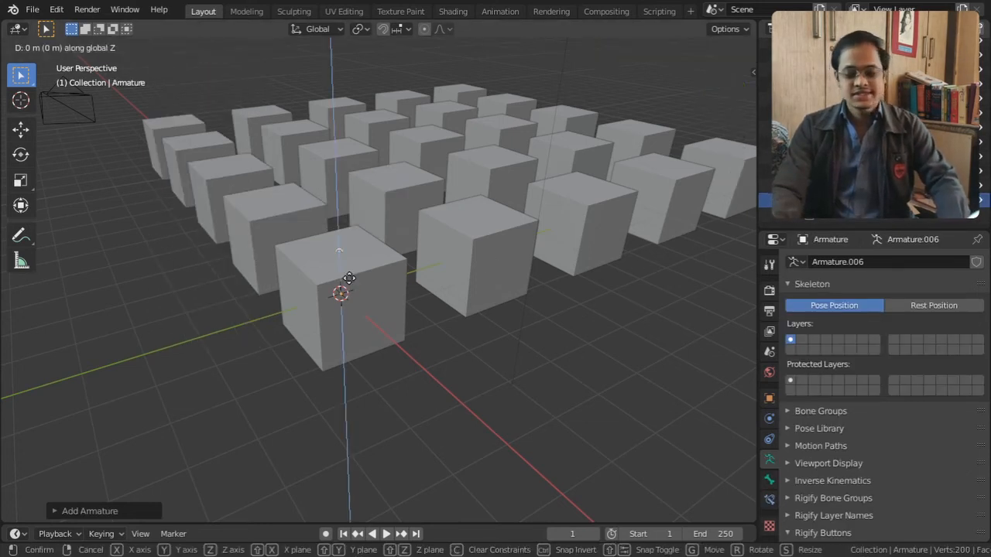
click(349, 258)
middle_drag(349, 257, 433, 246)
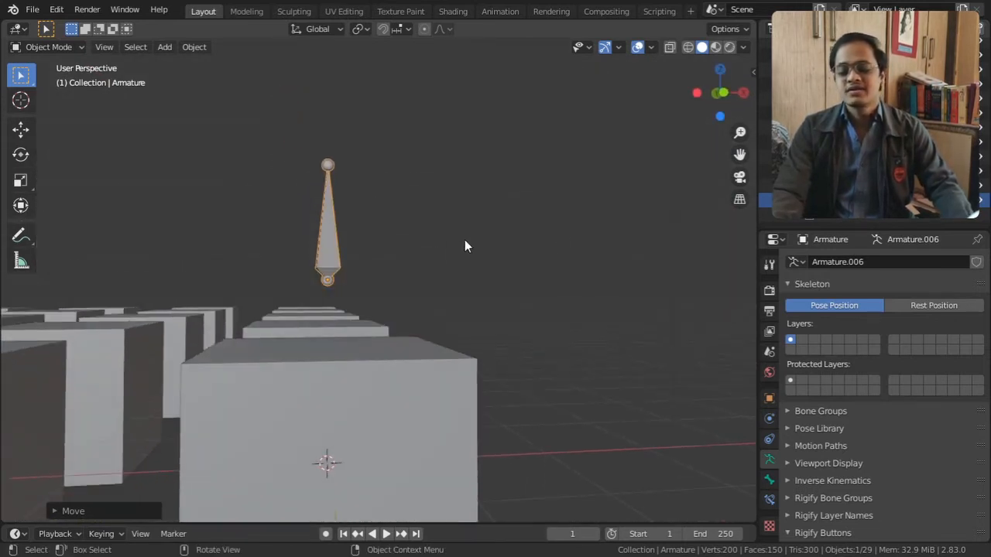
Step: Reveal the five hidden armatures above the front cube and delete the newly added single bone
click(793, 217)
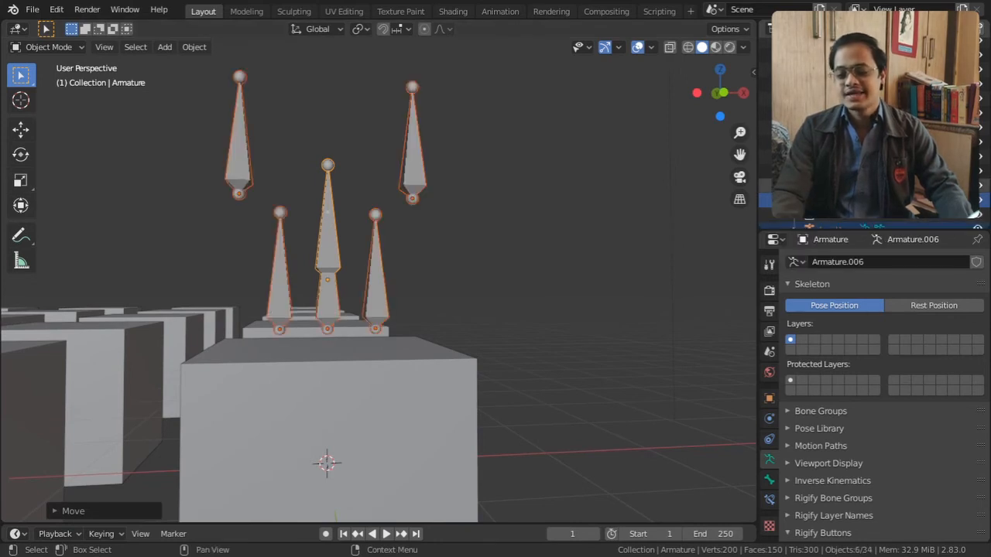
click(828, 200)
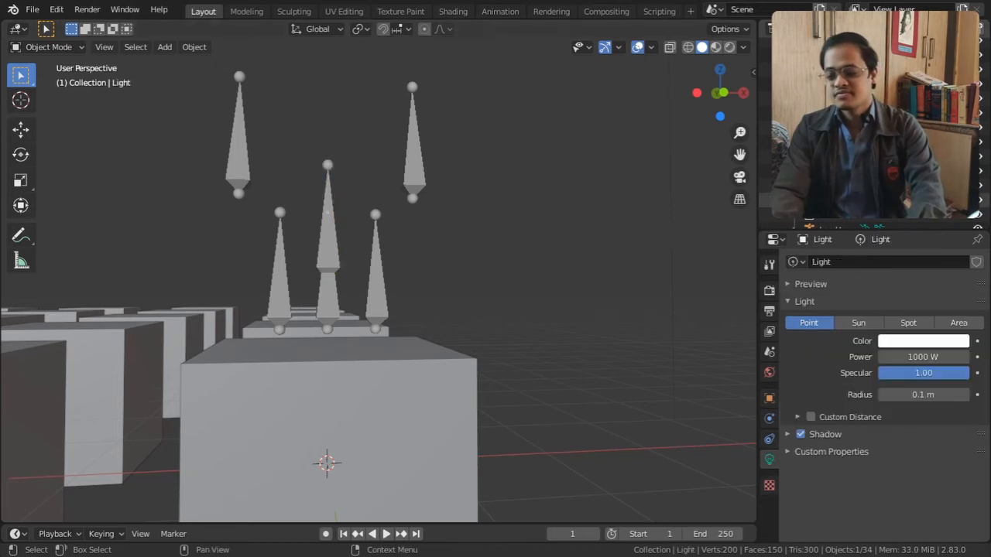
key(Delete)
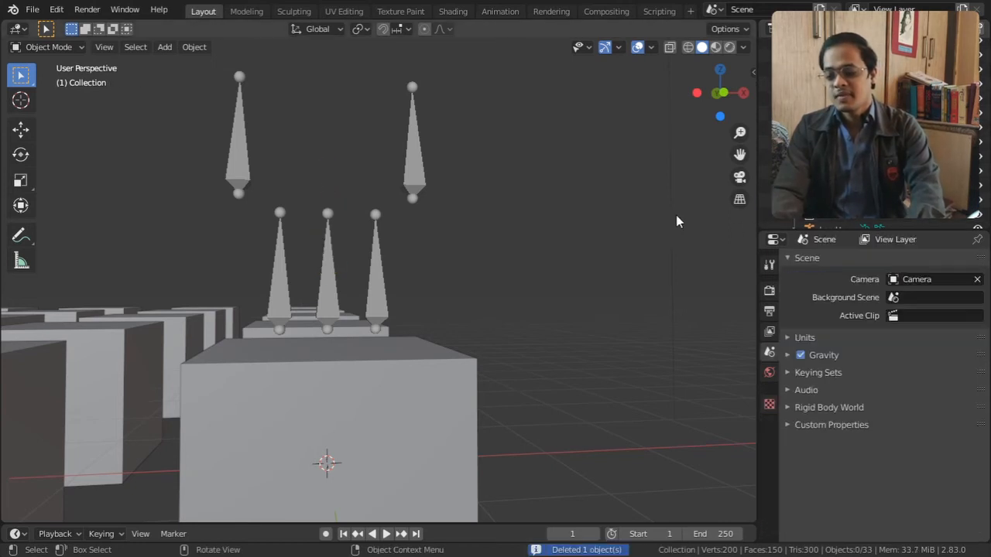
Step: Select the central armature and the hand and shoulder armatures on both sides one after another to inspect them
click(328, 276)
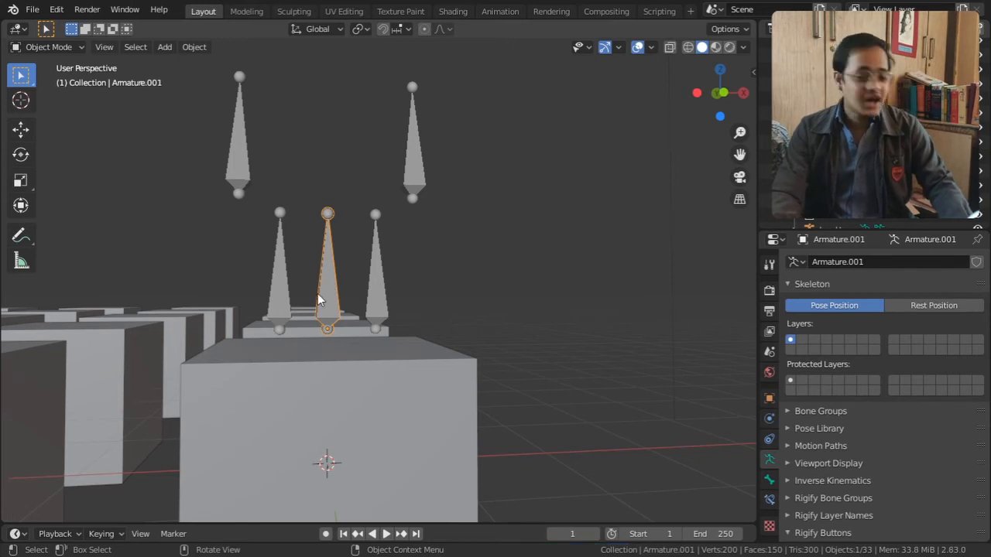
click(272, 289)
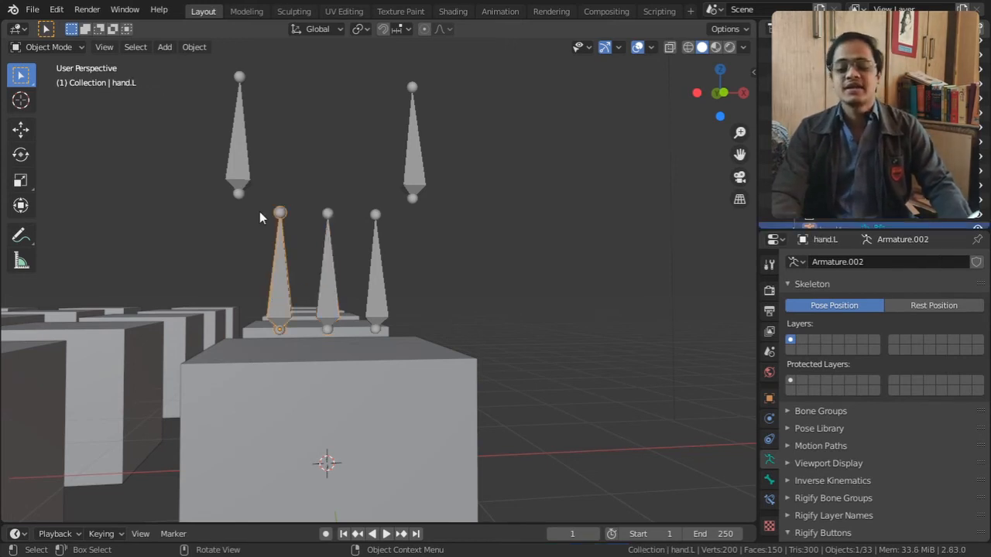
click(227, 163)
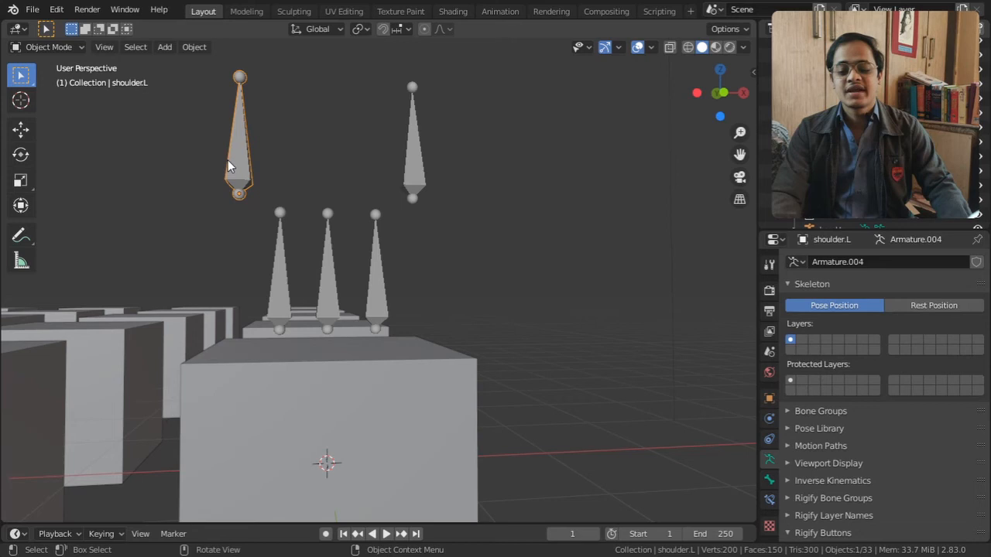
click(380, 275)
click(421, 180)
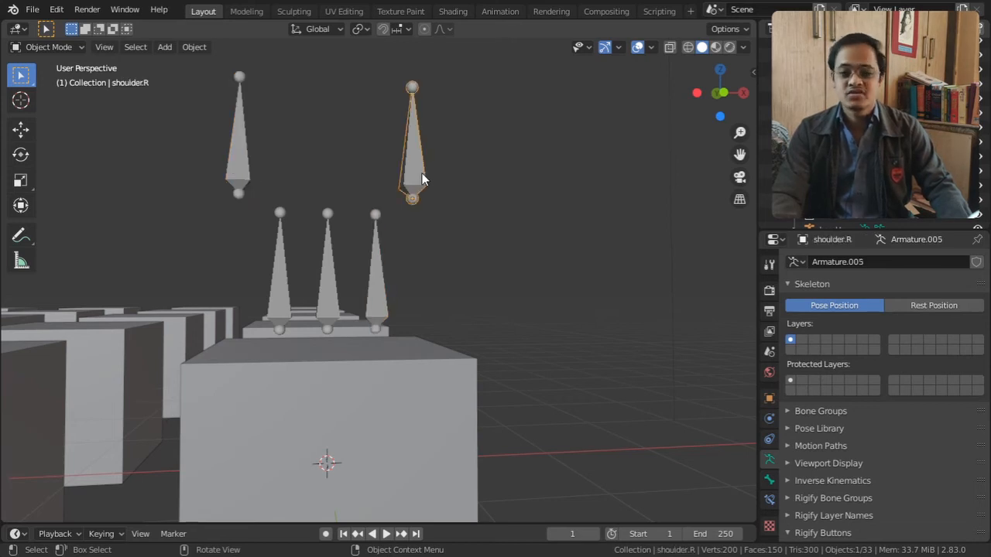
Step: Compare the .L and .R names of the paired hand and shoulder armatures and clear the selection
click(375, 288)
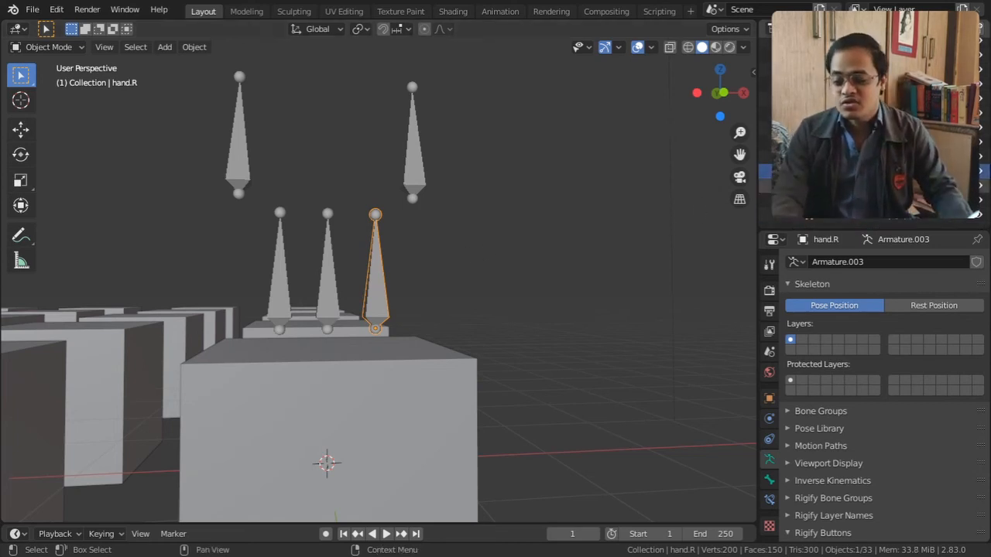
click(273, 307)
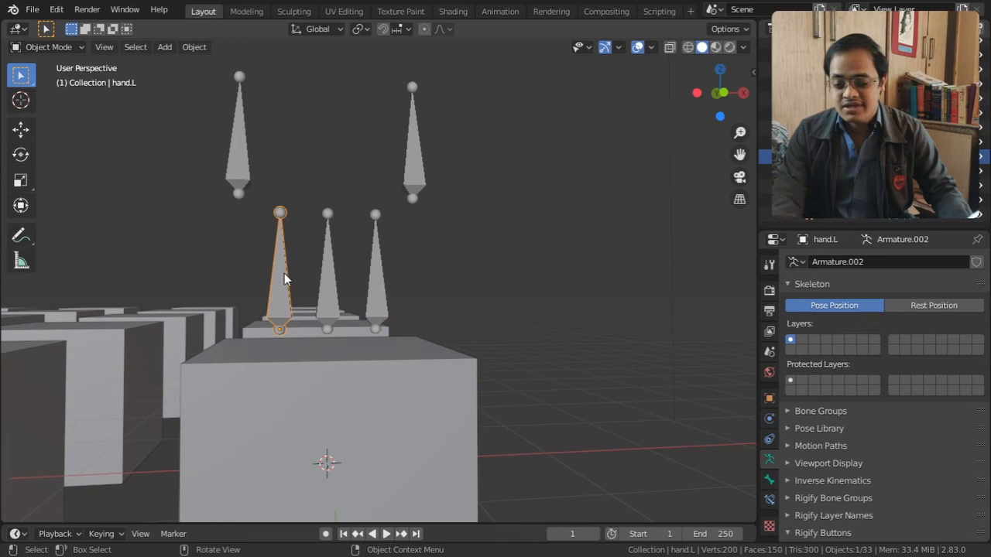
click(242, 173)
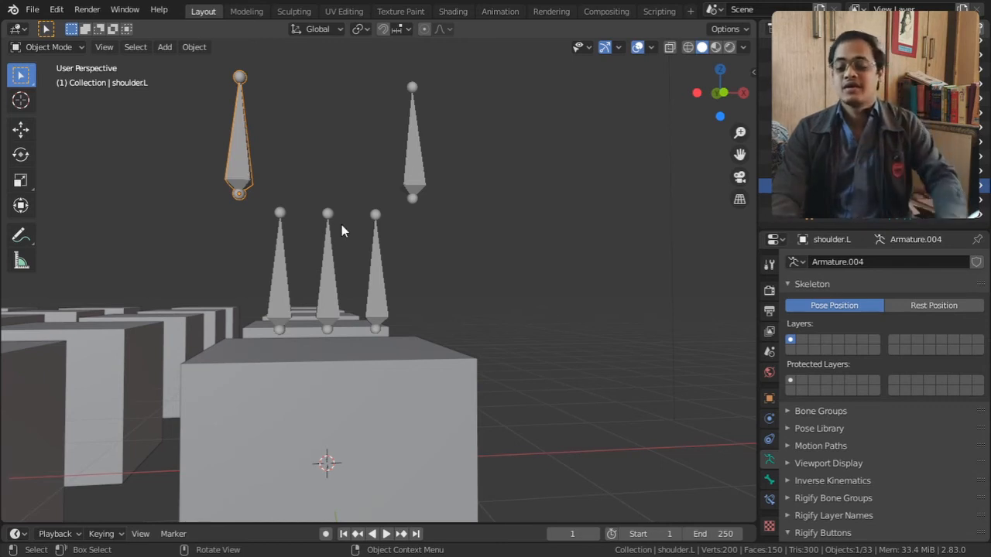
click(380, 286)
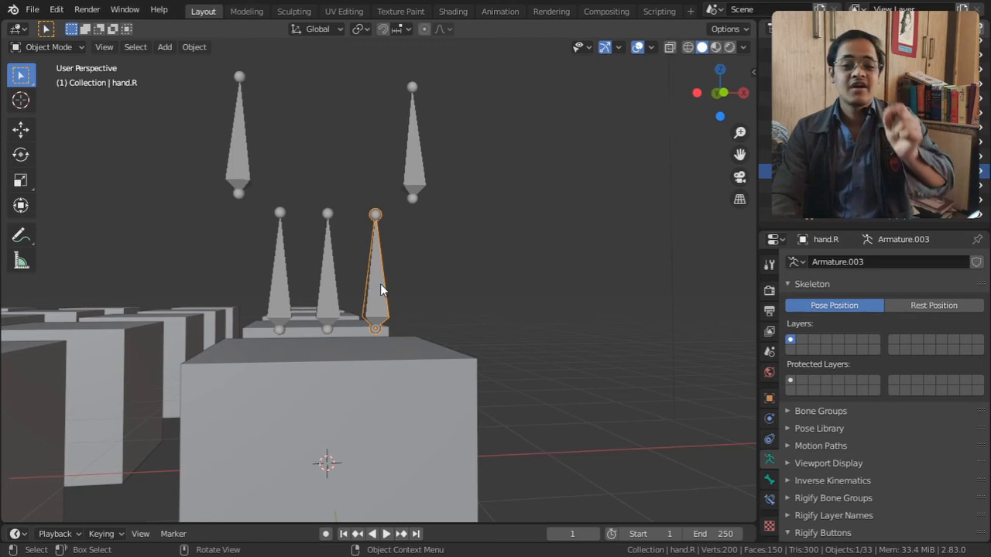
click(416, 181)
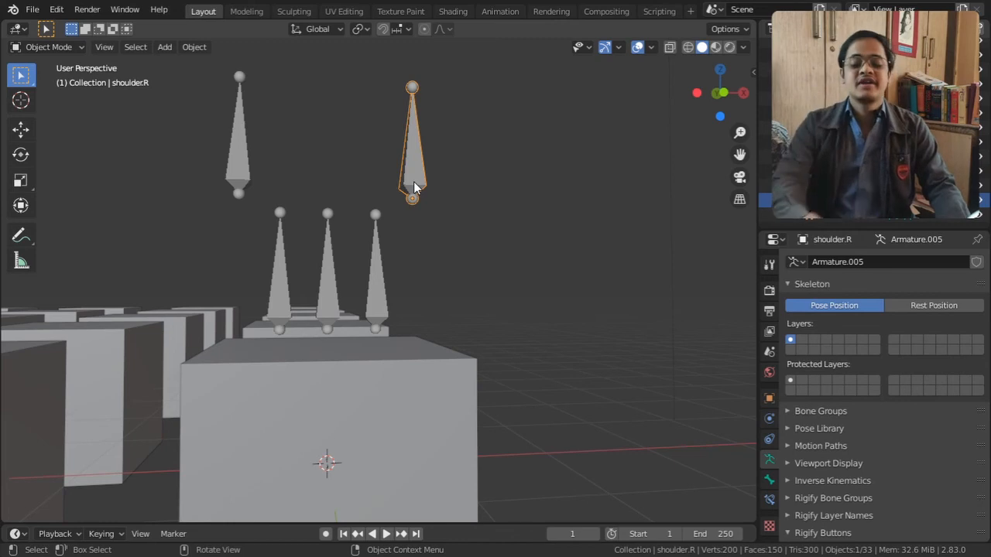
click(267, 172)
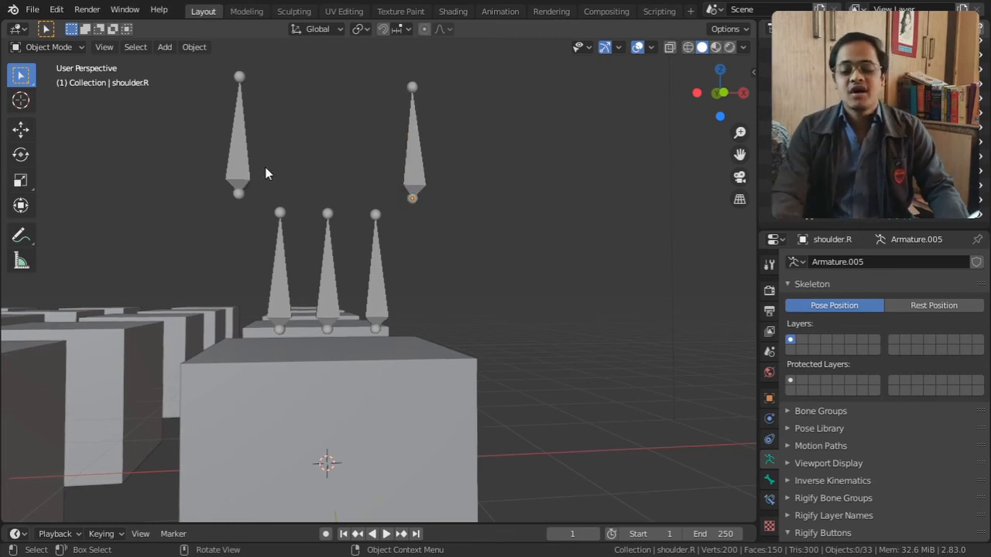
Step: Select the shoulder.L and hand.L armatures together and apply Mirror Selection
click(140, 52)
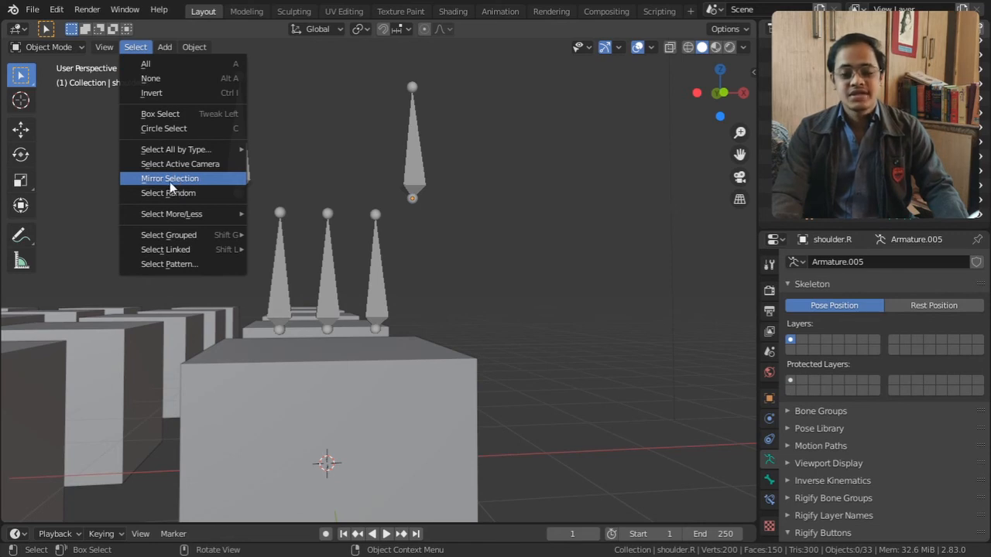
click(231, 170)
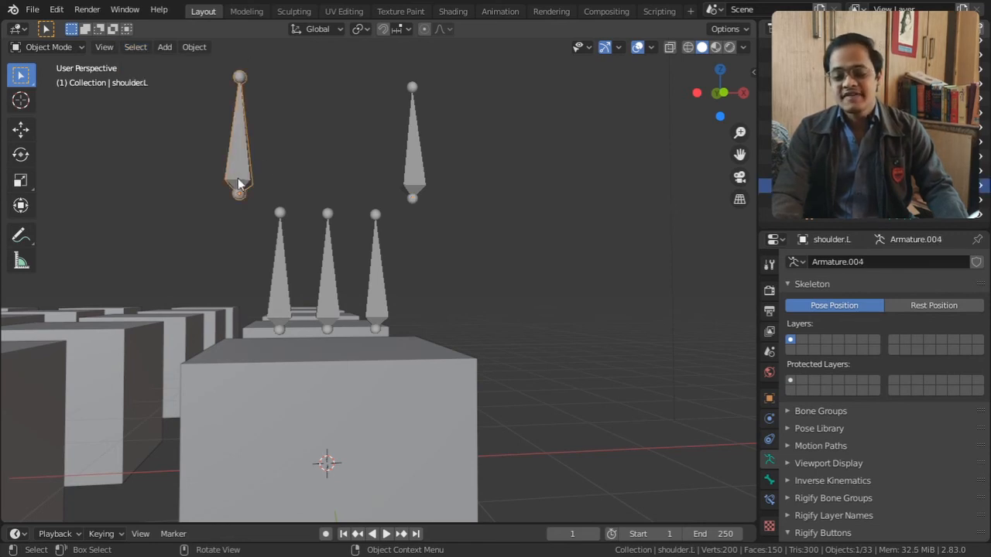
shift+click(278, 262)
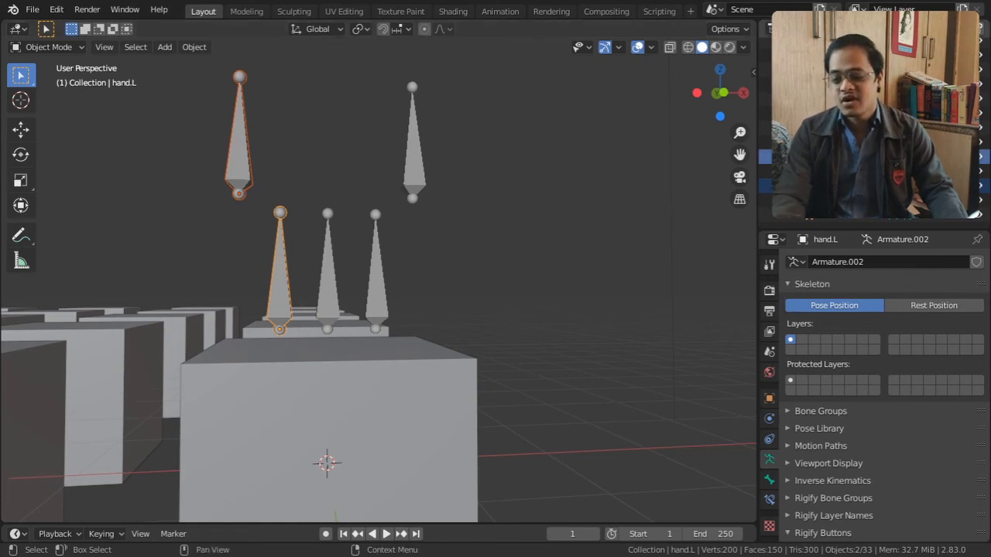
click(136, 48)
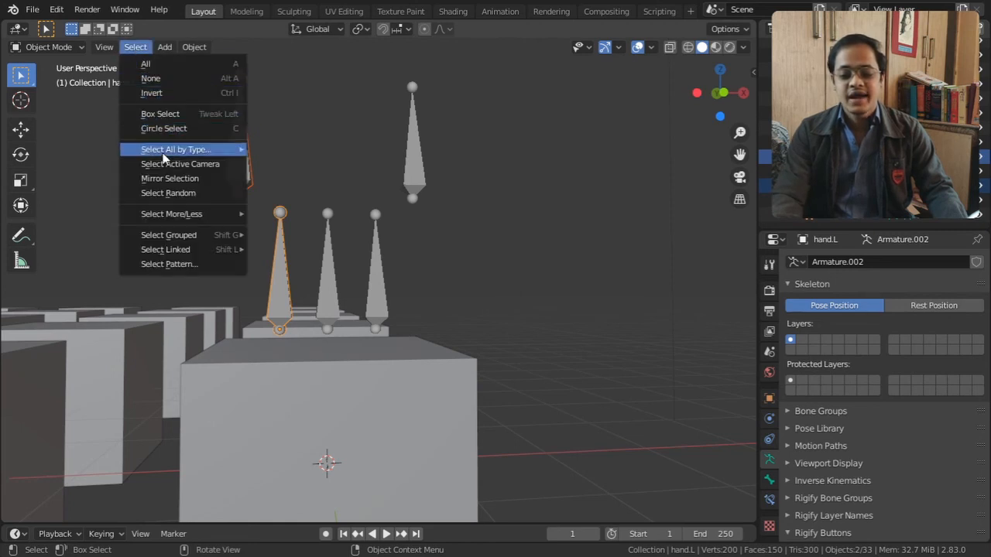
click(165, 178)
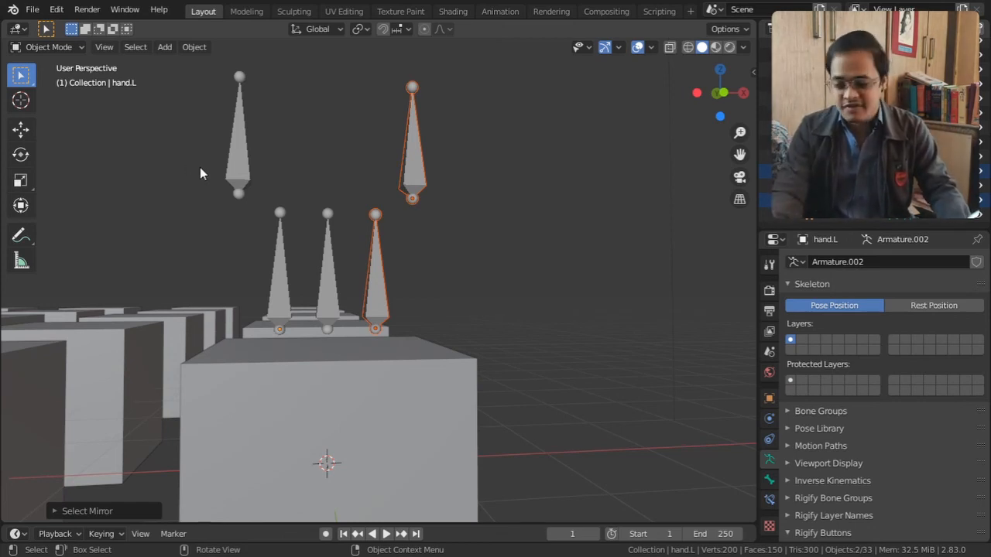
middle_drag(234, 196, 266, 220)
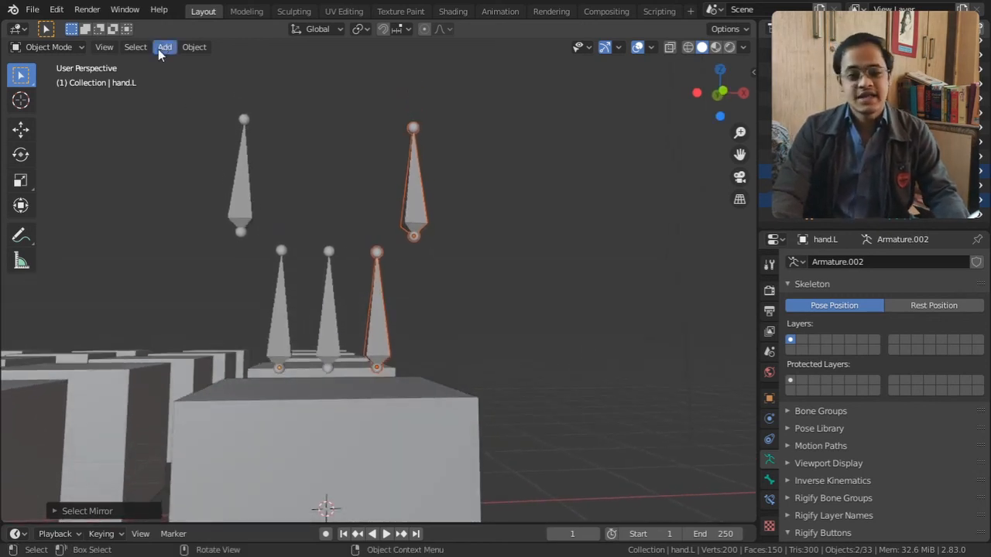